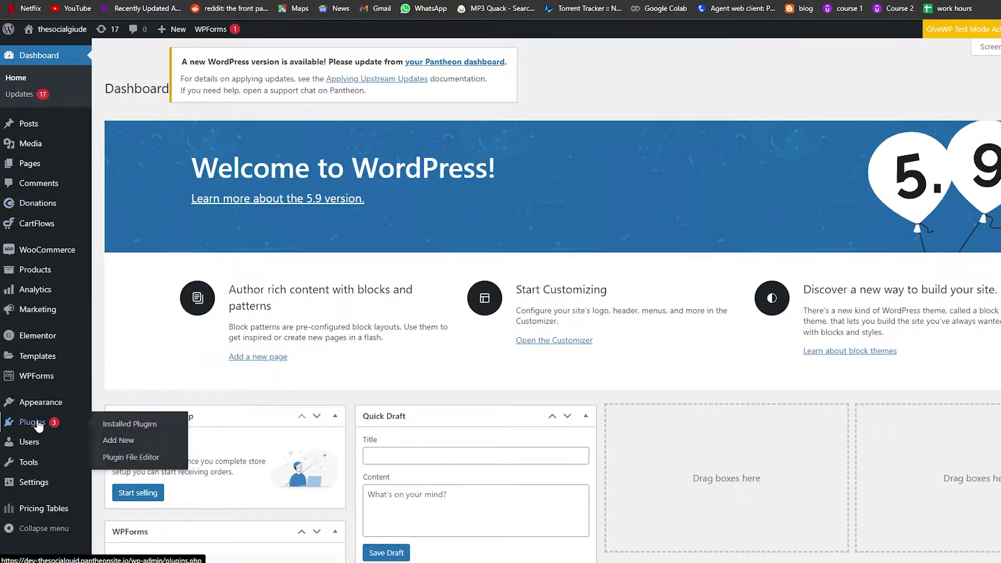
Search the installed plugins for 'pricing table' to list only Easy Pricing Tables by Fatcat Apps
{"action": "left_click", "coordinate": [36, 425]}
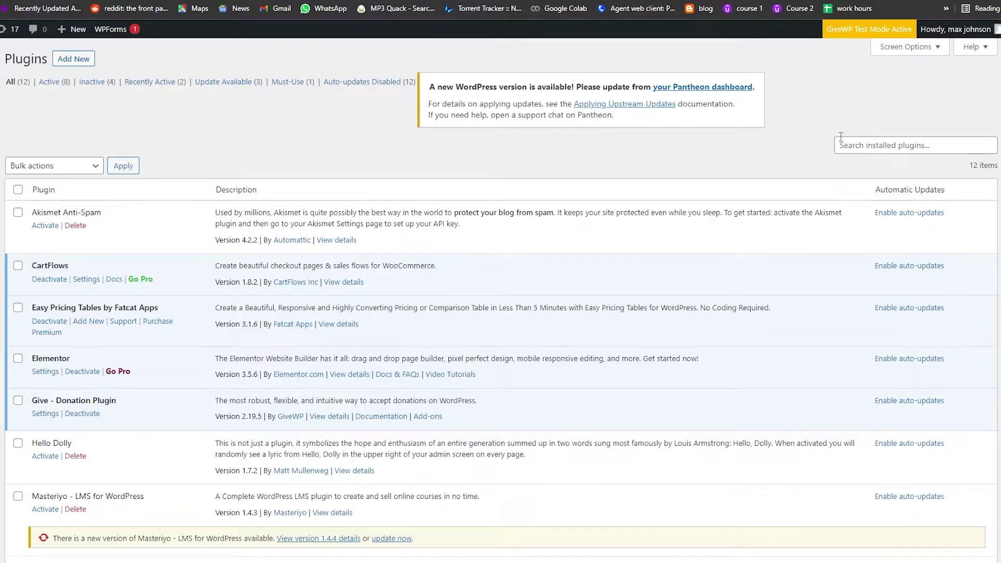
{"action": "left_click", "coordinate": [841, 138]}
{"action": "type", "text": "pricin"}
{"action": "key", "text": "Down"}
{"action": "key", "text": "Return"}
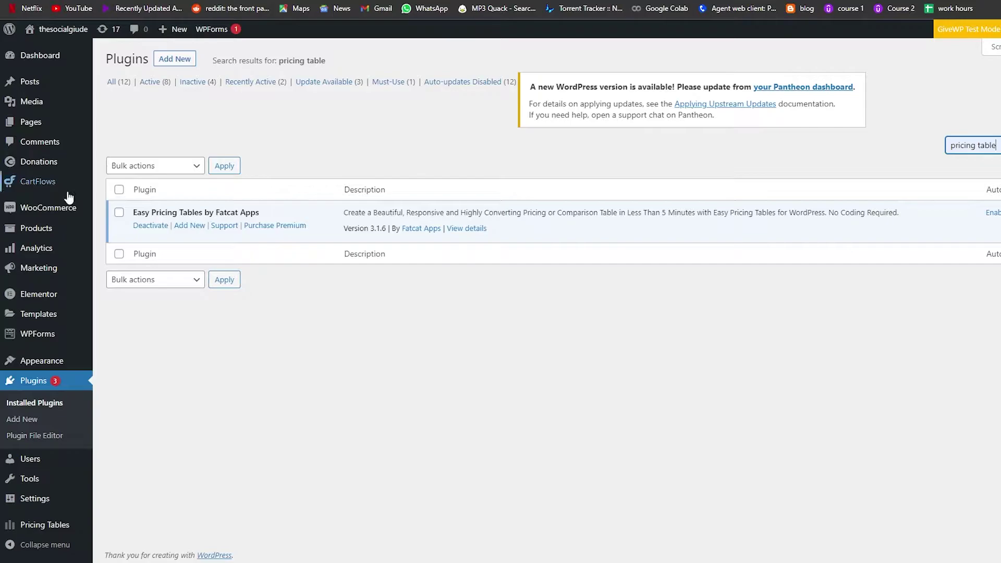
Start a new page, dismiss the Starter Templates library, and open another blank page
{"action": "mouse_move", "coordinate": [38, 135]}
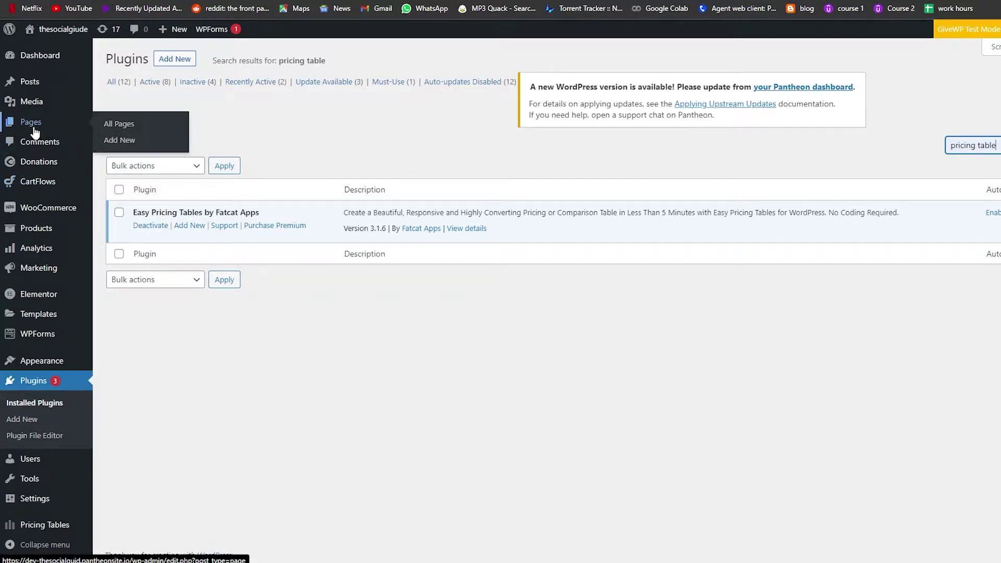
{"action": "left_click", "coordinate": [114, 141]}
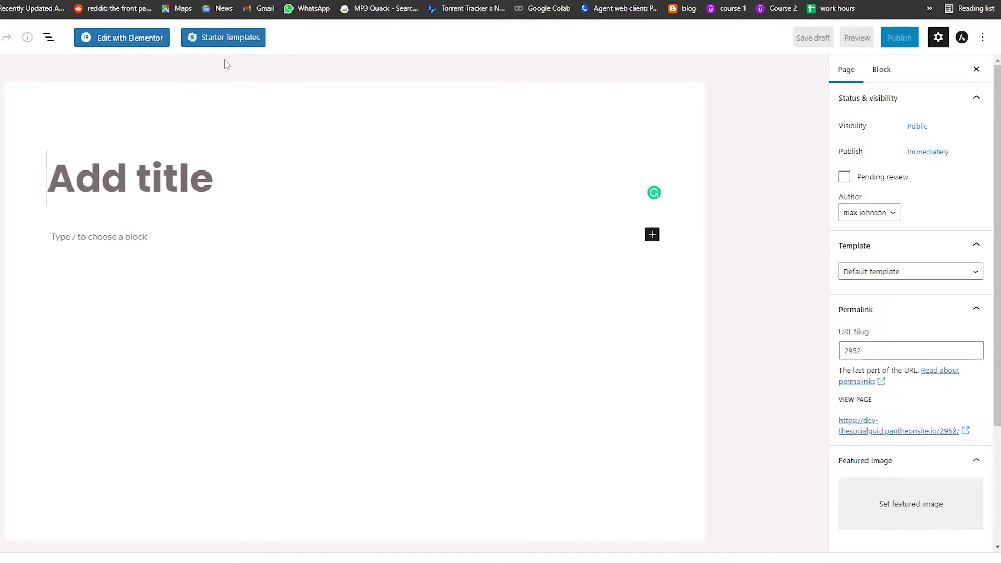
{"action": "left_click", "coordinate": [227, 44]}
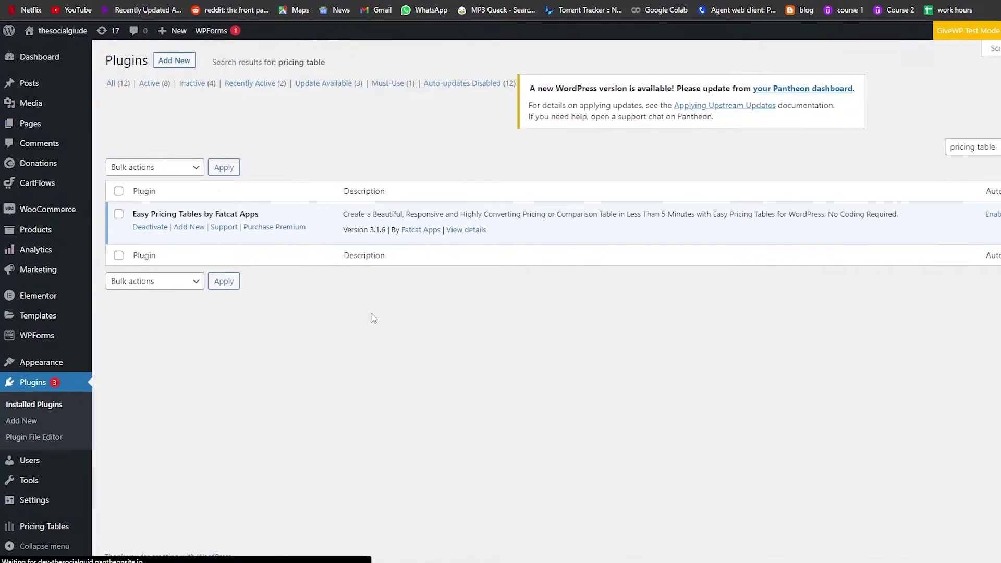
{"action": "mouse_move", "coordinate": [48, 126]}
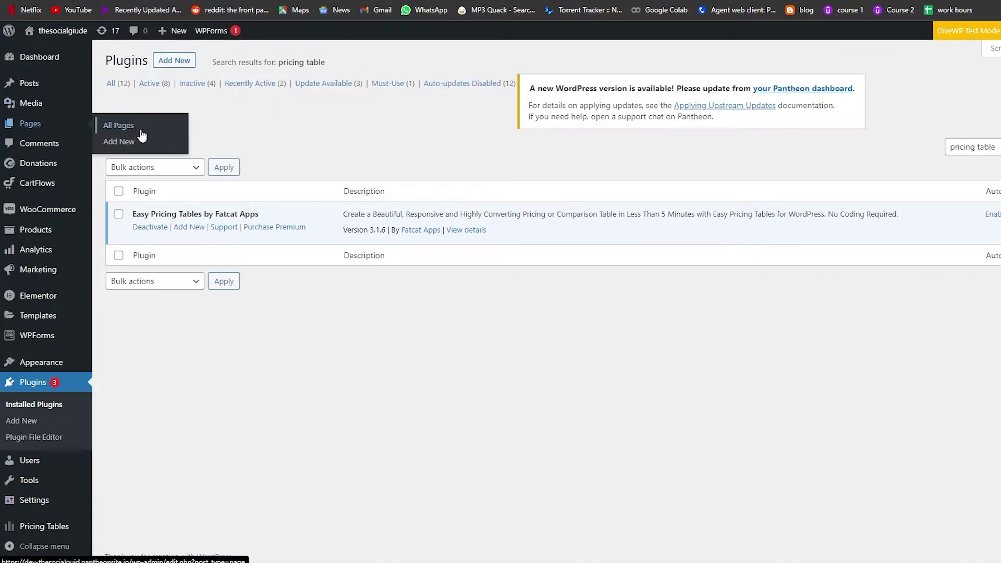
{"action": "left_click", "coordinate": [146, 143]}
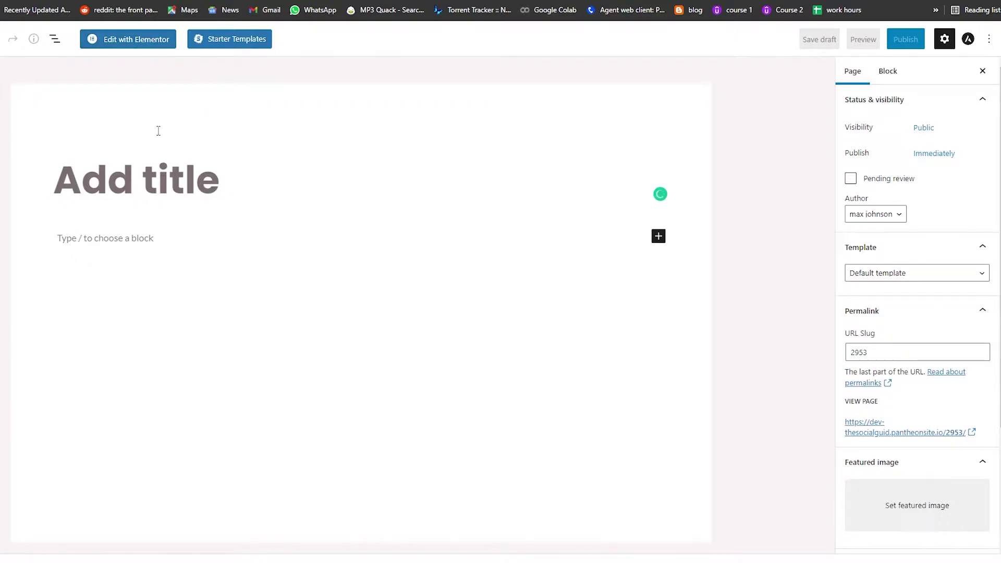
In Elementor, add a one-column section with an Inner Section and duplicate a column to make three
{"action": "left_click", "coordinate": [125, 40]}
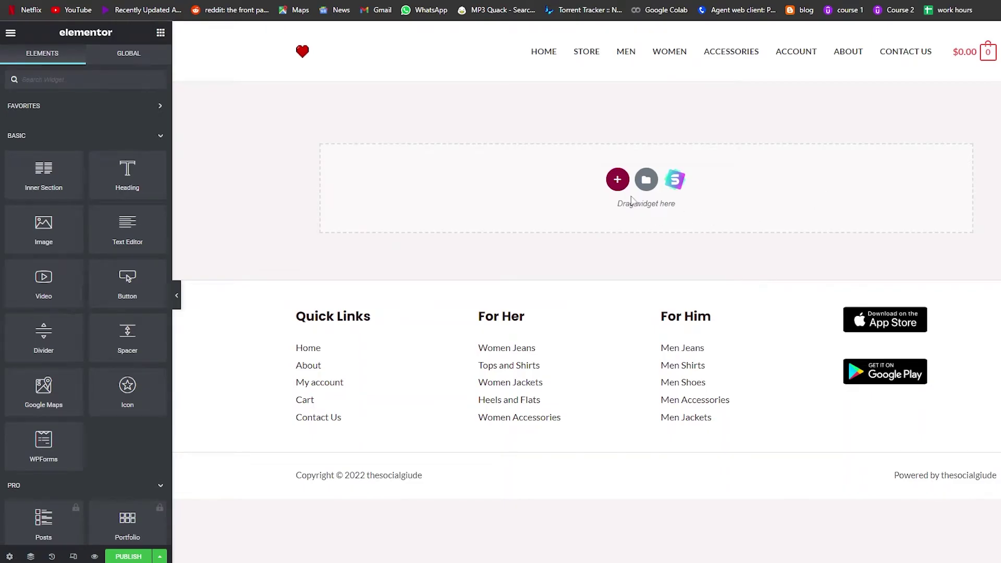
{"action": "left_click", "coordinate": [618, 180]}
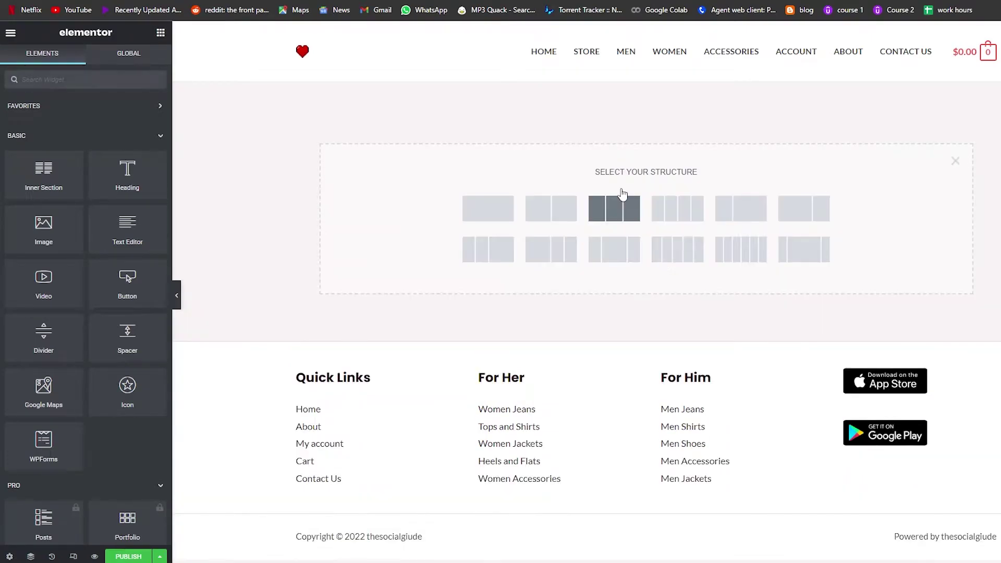
{"action": "left_click", "coordinate": [481, 217]}
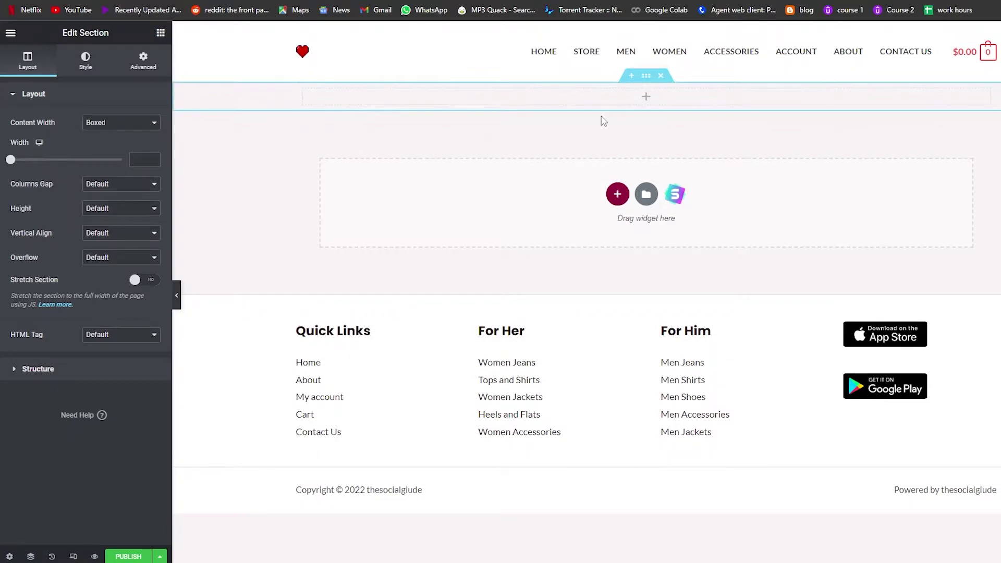
{"action": "left_click", "coordinate": [646, 98]}
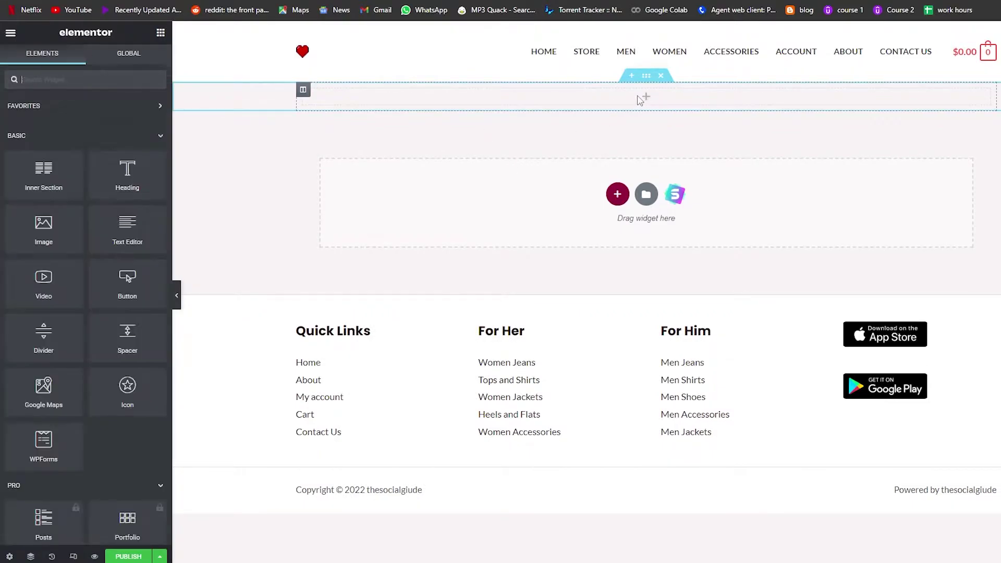
{"action": "left_click_drag", "start_coordinate": [44, 173], "coordinate": [343, 100]}
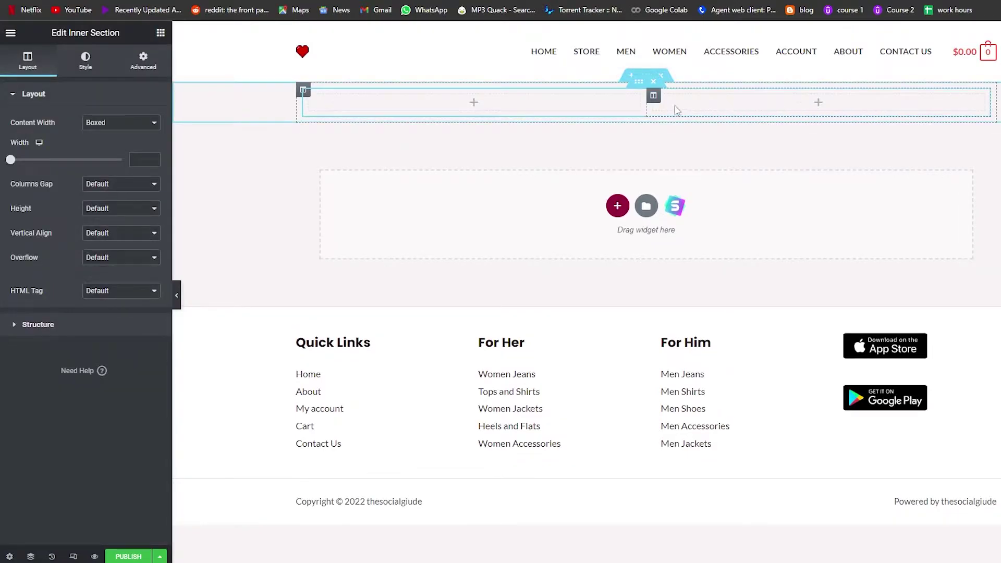
{"action": "left_click", "coordinate": [654, 100]}
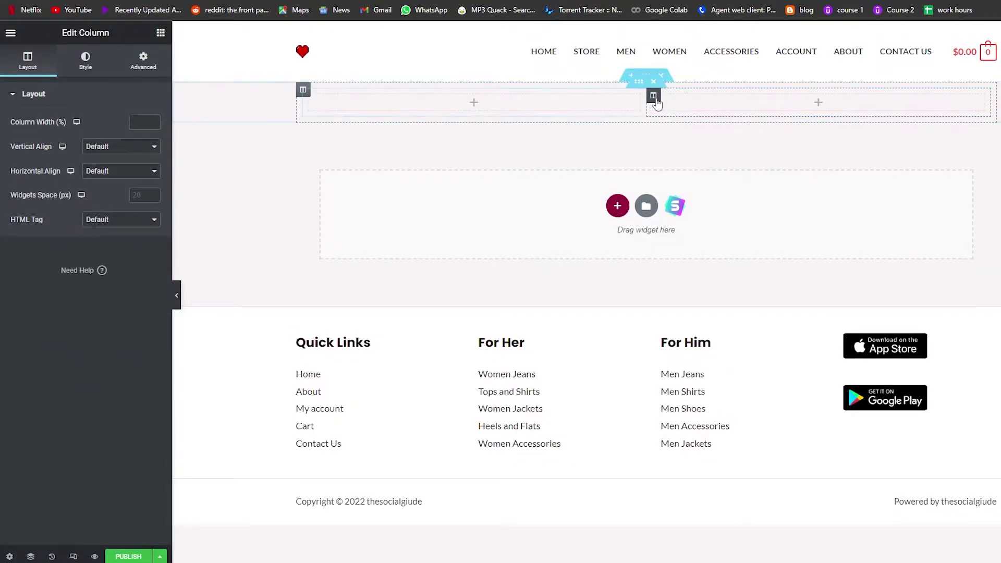
{"action": "right_click", "coordinate": [309, 95]}
{"action": "left_click", "coordinate": [338, 123]}
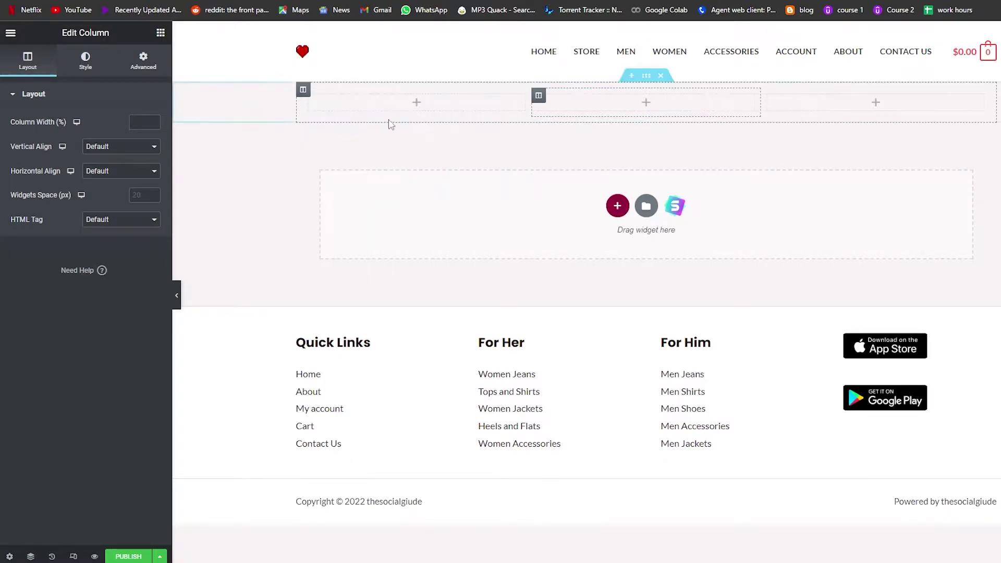
Search widgets for 'pric', try the Price Table widget demo, then leave the unsaved editor
{"action": "left_click", "coordinate": [416, 103]}
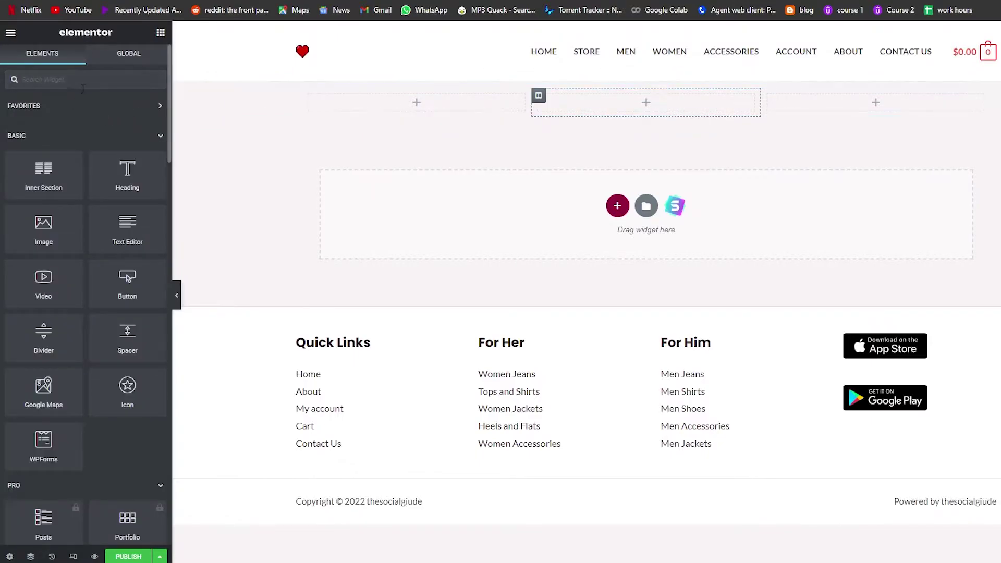
{"action": "type", "text": "pric"}
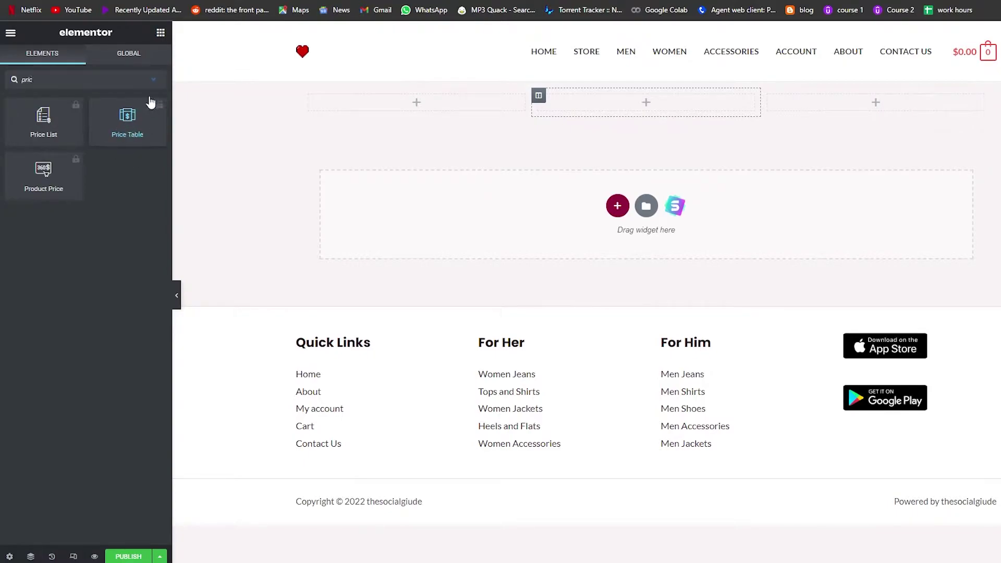
{"action": "left_click", "coordinate": [118, 134]}
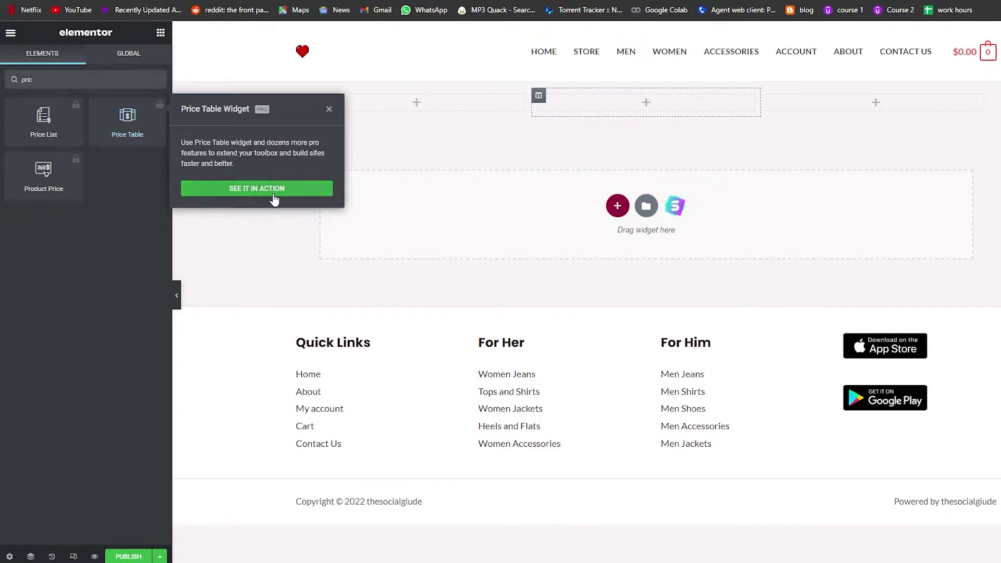
{"action": "left_click", "coordinate": [275, 199]}
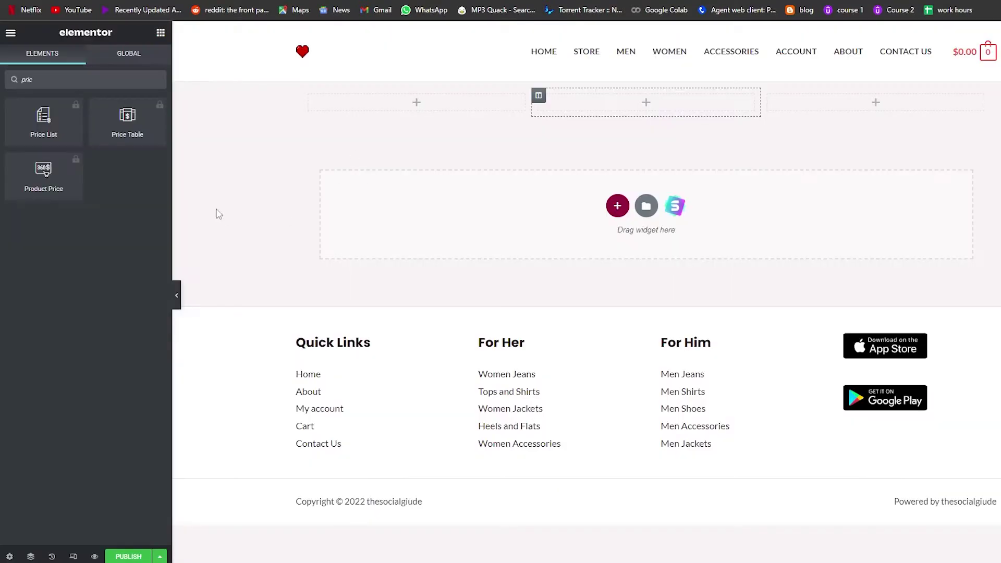
{"action": "scroll", "coordinate": [739, 111], "scroll_direction": "down", "scroll_amount": 1}
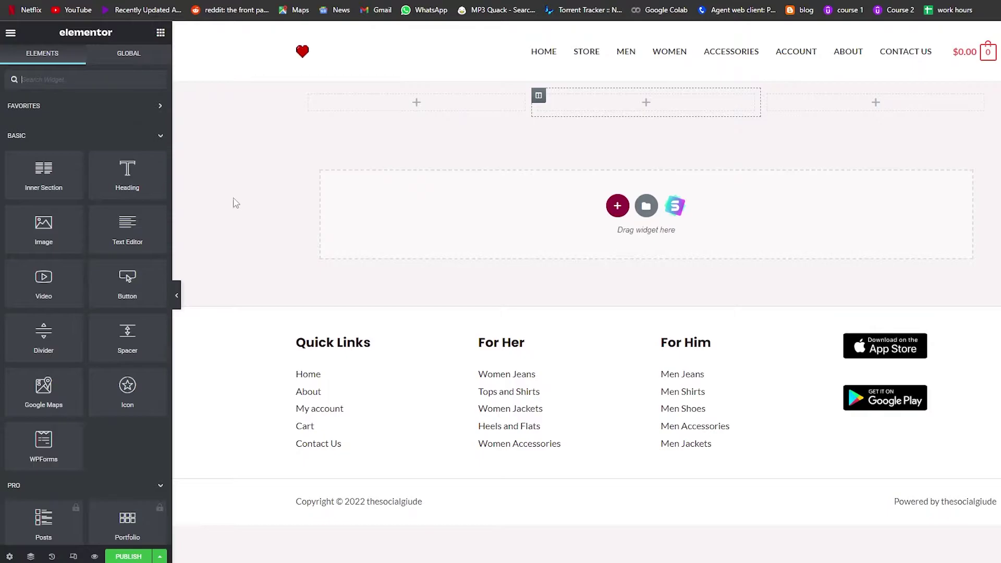
{"action": "key", "text": "alt+Left"}
{"action": "left_click", "coordinate": [606, 62]}
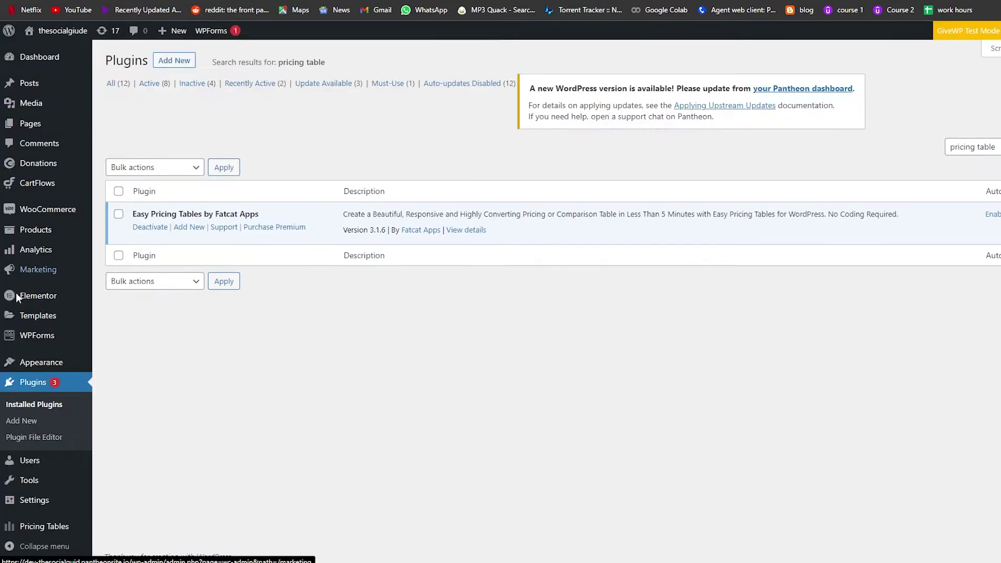
Create Pricing Table 2 with Layout 2: Starter, Pro and Elite plans at $29, $39 and $49
{"action": "left_click", "coordinate": [189, 228]}
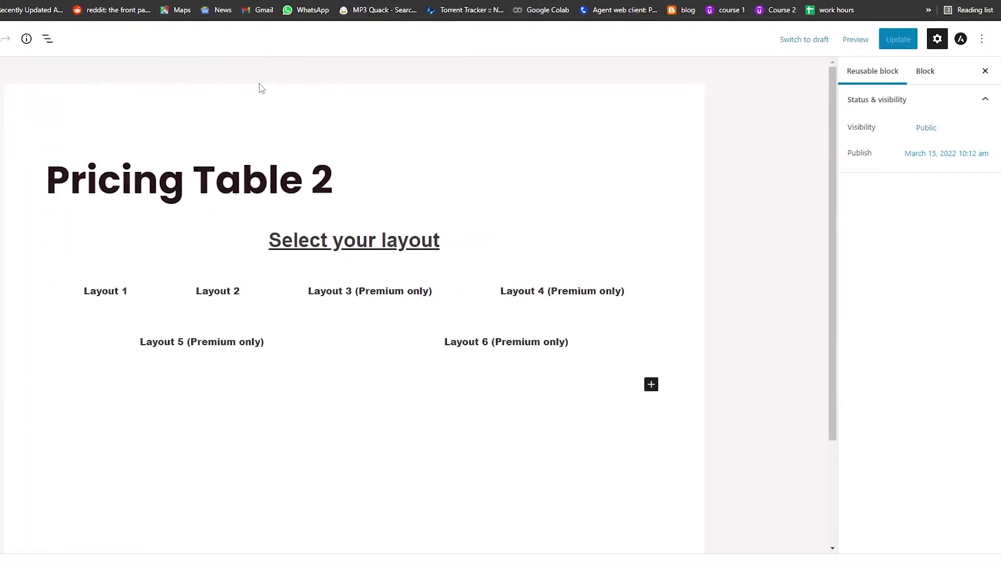
{"action": "left_click", "coordinate": [335, 273]}
{"action": "scroll", "coordinate": [359, 326], "scroll_direction": "down", "scroll_amount": 3}
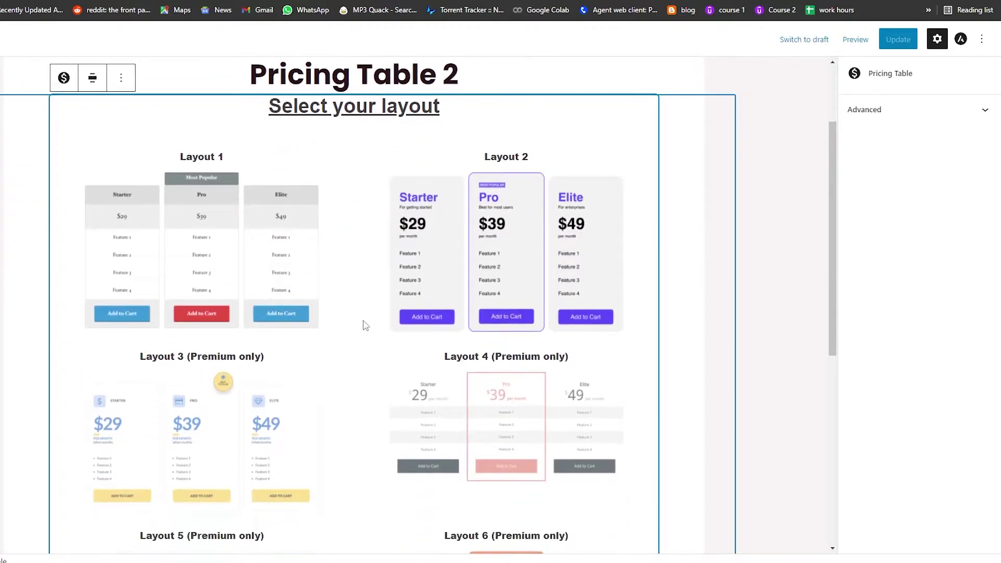
{"action": "scroll", "coordinate": [311, 336], "scroll_direction": "down", "scroll_amount": 2}
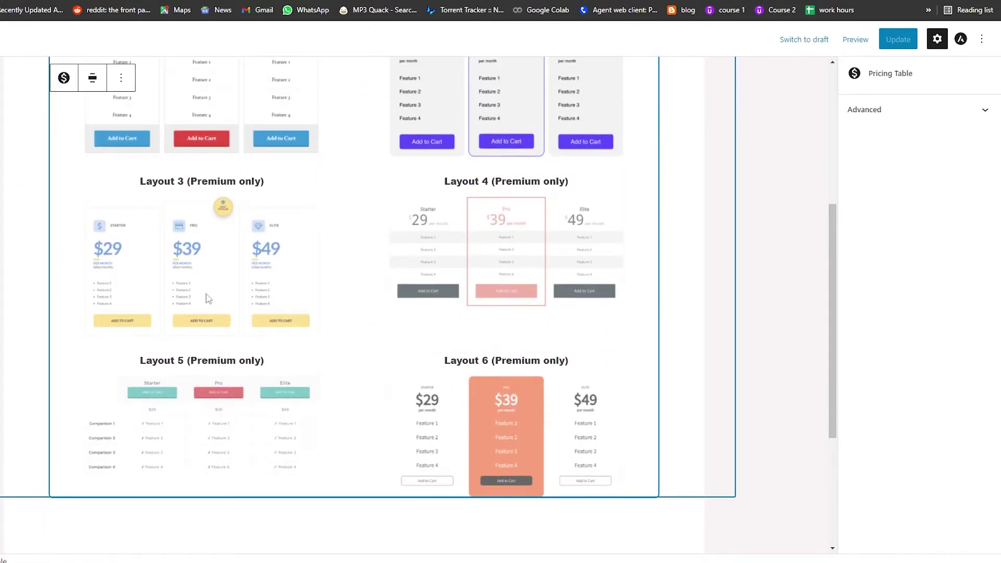
{"action": "scroll", "coordinate": [475, 356], "scroll_direction": "up", "scroll_amount": 1}
{"action": "scroll", "coordinate": [475, 356], "scroll_direction": "up", "scroll_amount": 1}
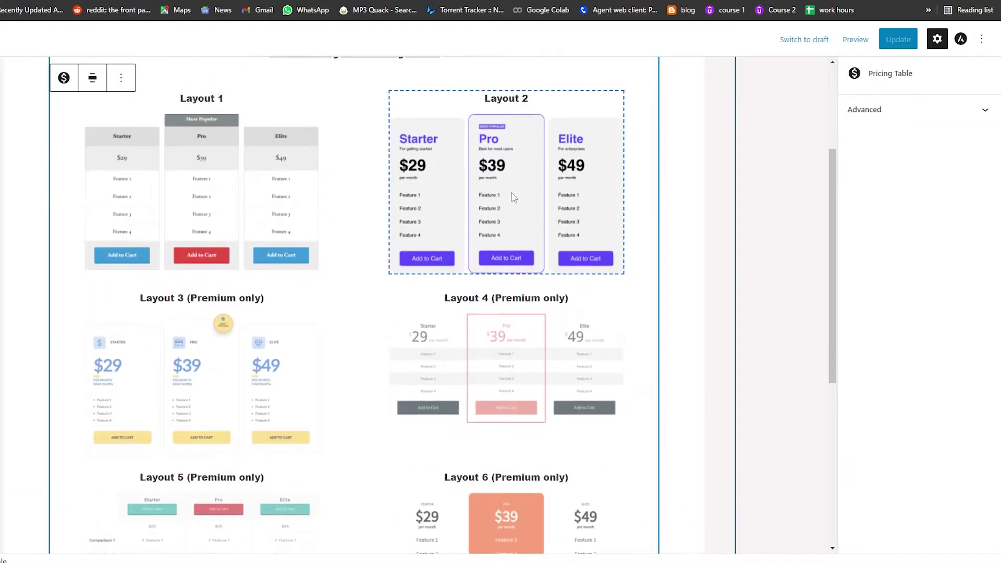
{"action": "left_click", "coordinate": [519, 157]}
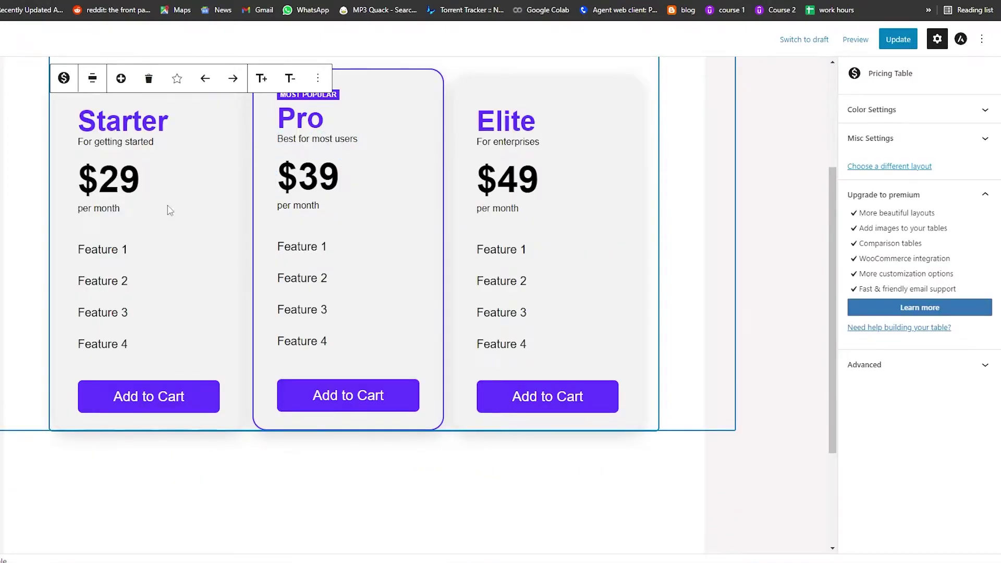
Rename the three plans to Start up, Pro and corporate
{"action": "scroll", "coordinate": [172, 214], "scroll_direction": "up", "scroll_amount": 2}
{"action": "left_click", "coordinate": [168, 251]}
{"action": "double_click", "coordinate": [136, 246]}
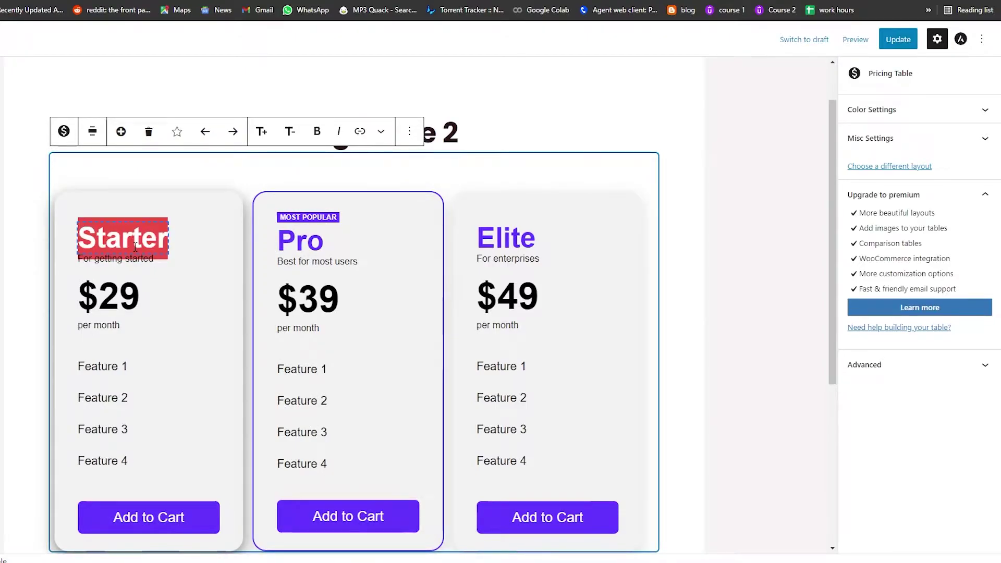
{"action": "key", "text": "BackSpace"}
{"action": "type", "text": "Start up"}
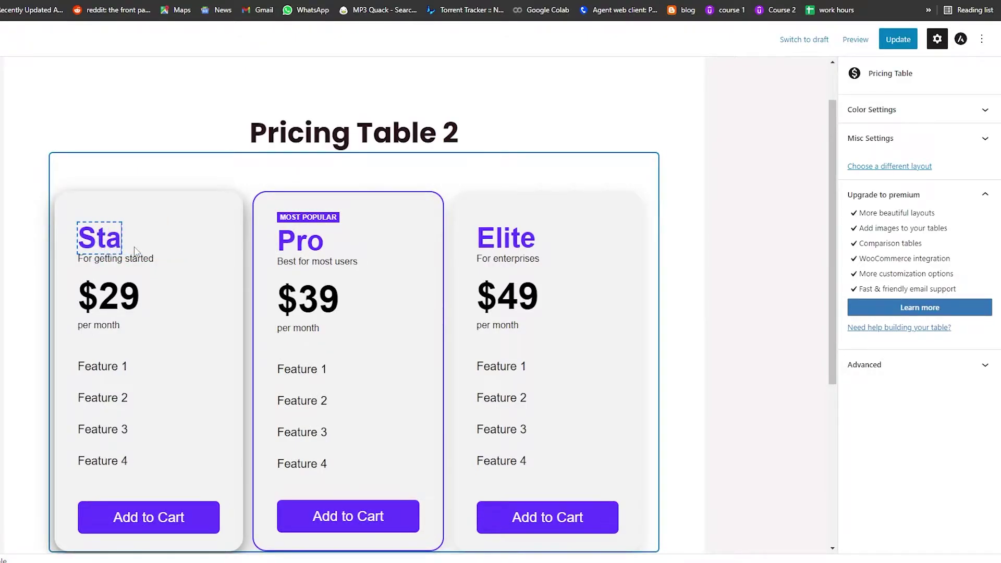
{"action": "left_click", "coordinate": [320, 241]}
{"action": "double_click", "coordinate": [317, 242]}
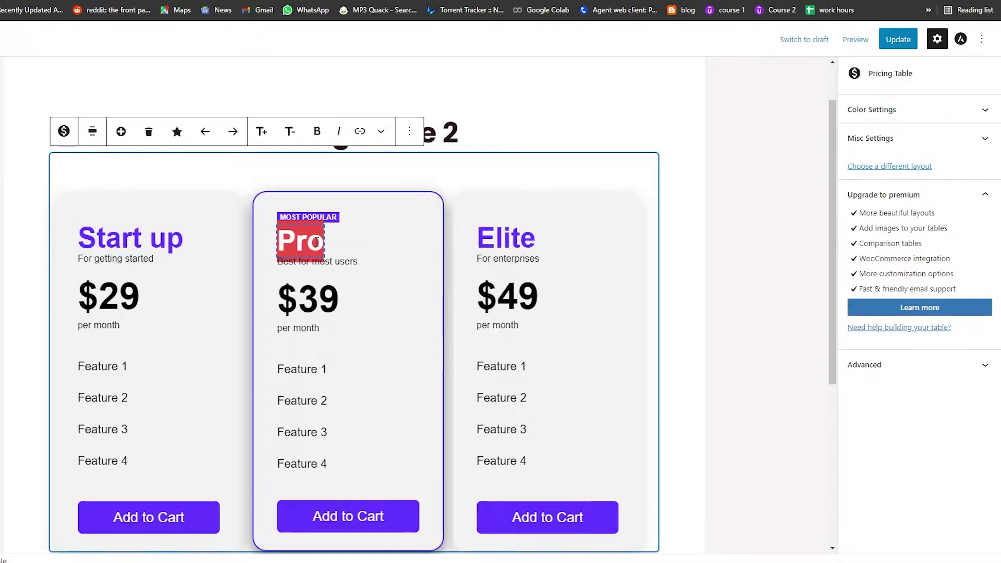
{"action": "type", "text": "Pro"}
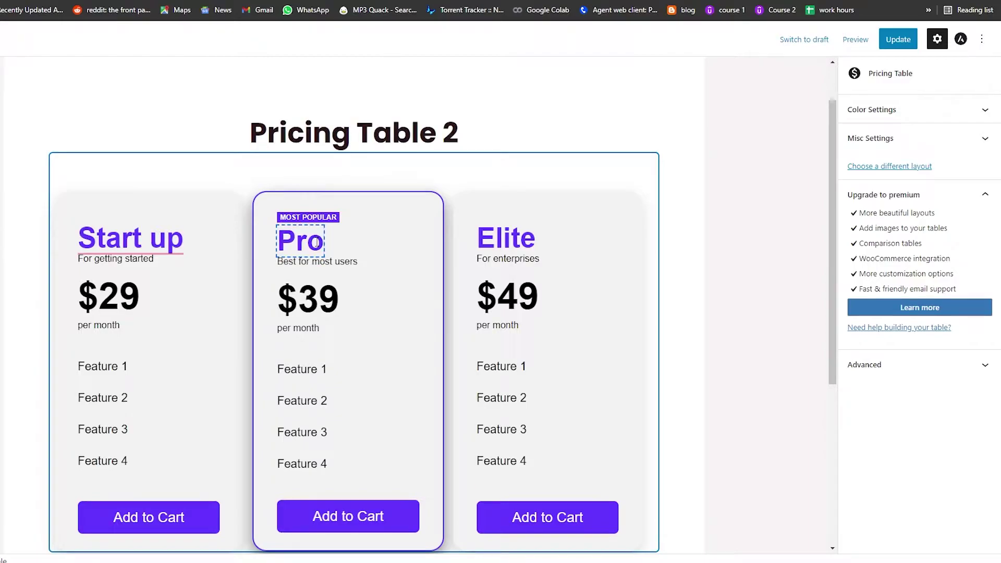
{"action": "double_click", "coordinate": [605, 245]}
{"action": "type", "text": "corporate"}
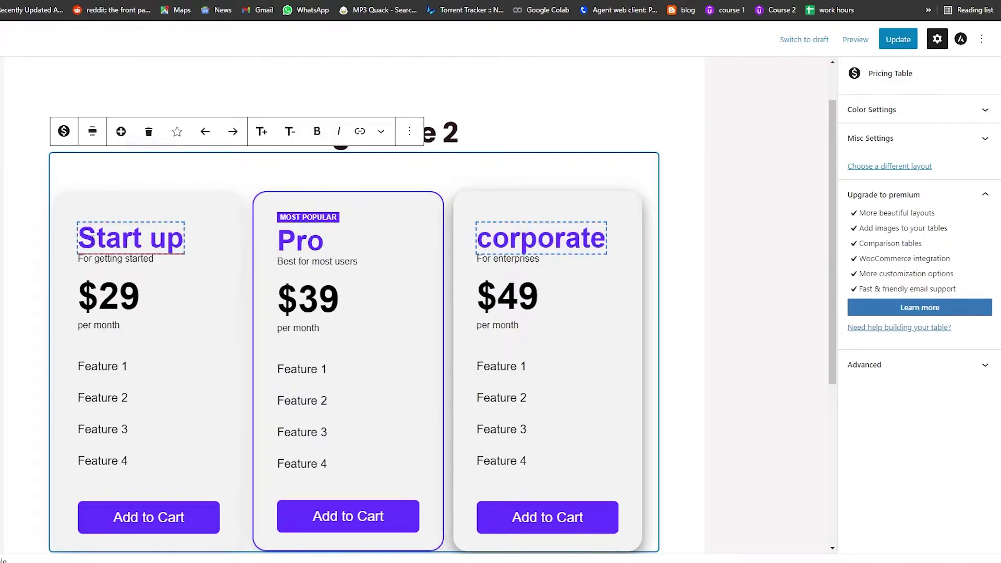
Change the plan prices from 29, 39, 49 to 15, 25 and 50
{"action": "left_click", "coordinate": [313, 300]}
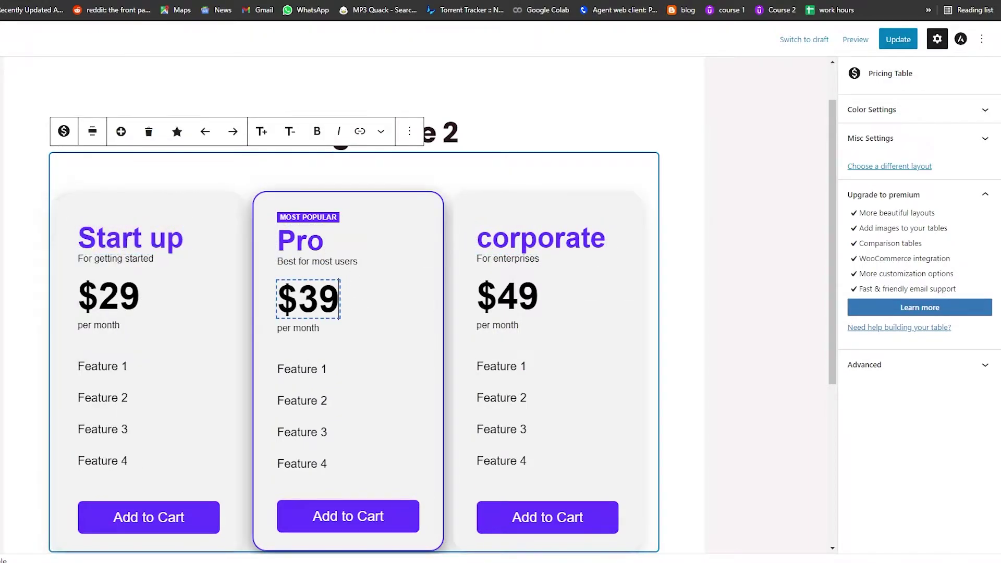
{"action": "left_click", "coordinate": [140, 298]}
{"action": "double_click", "coordinate": [140, 298]}
{"action": "left_click", "coordinate": [120, 297]}
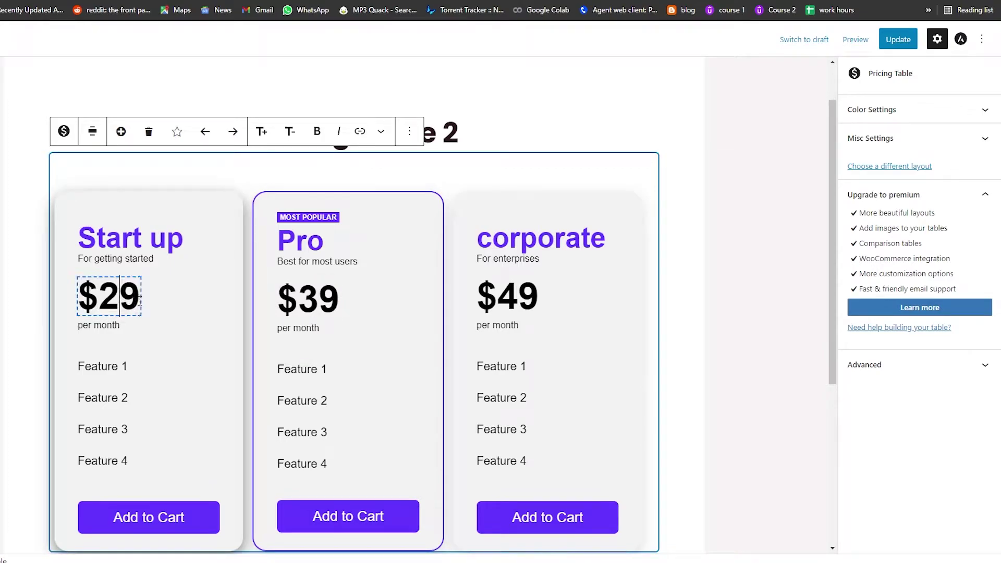
{"action": "double_click", "coordinate": [120, 298]}
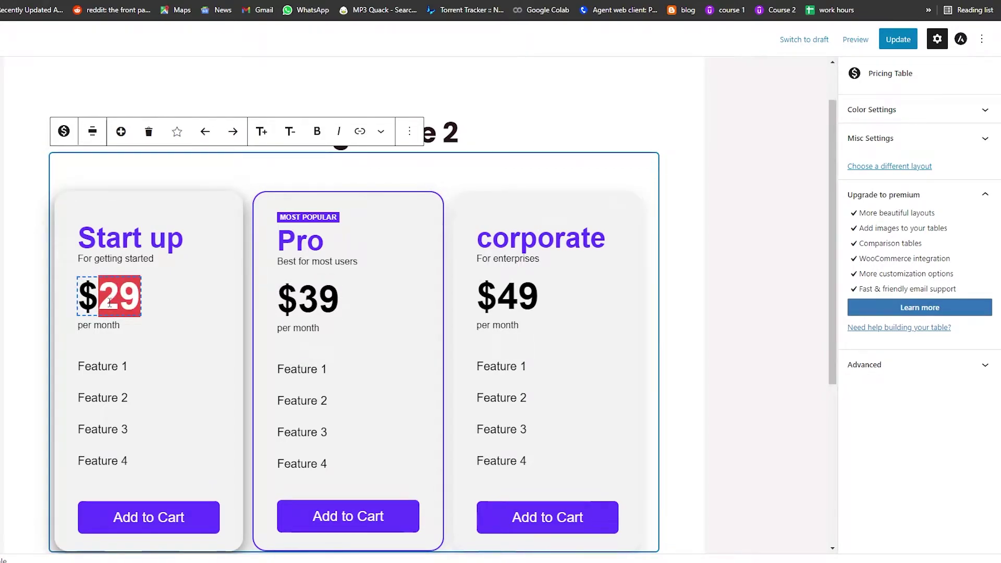
{"action": "type", "text": "15"}
{"action": "double_click", "coordinate": [329, 298]}
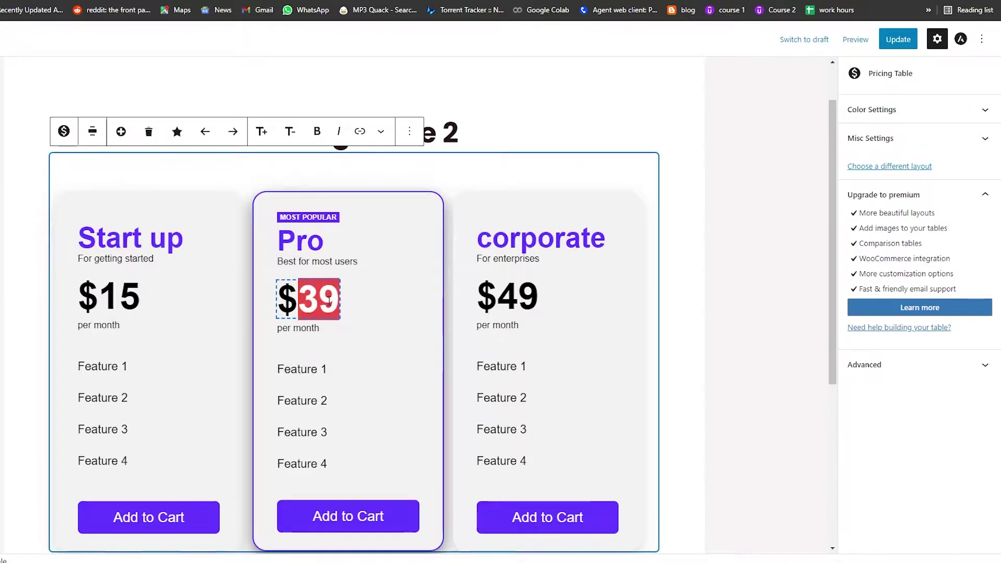
{"action": "type", "text": "25"}
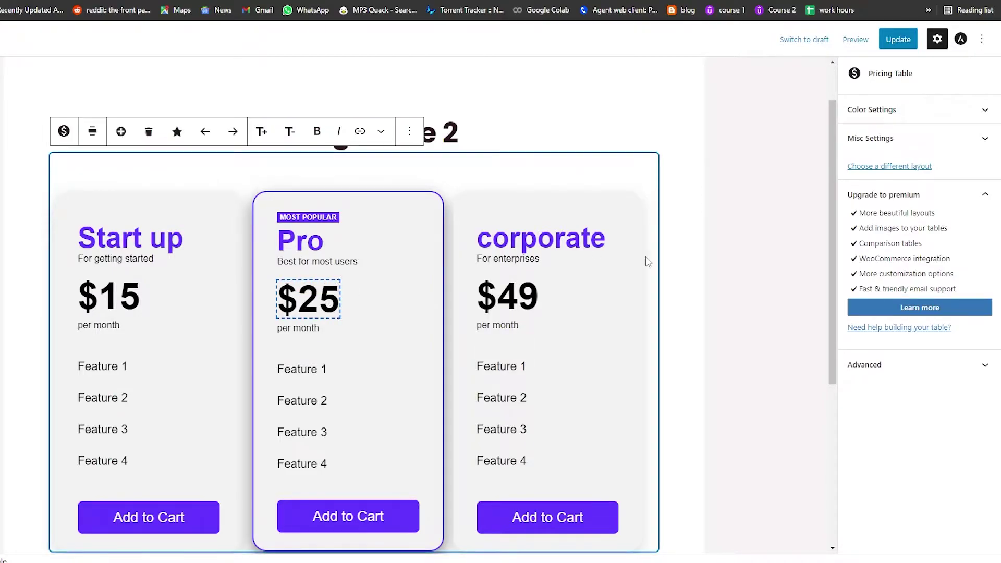
{"action": "double_click", "coordinate": [526, 295]}
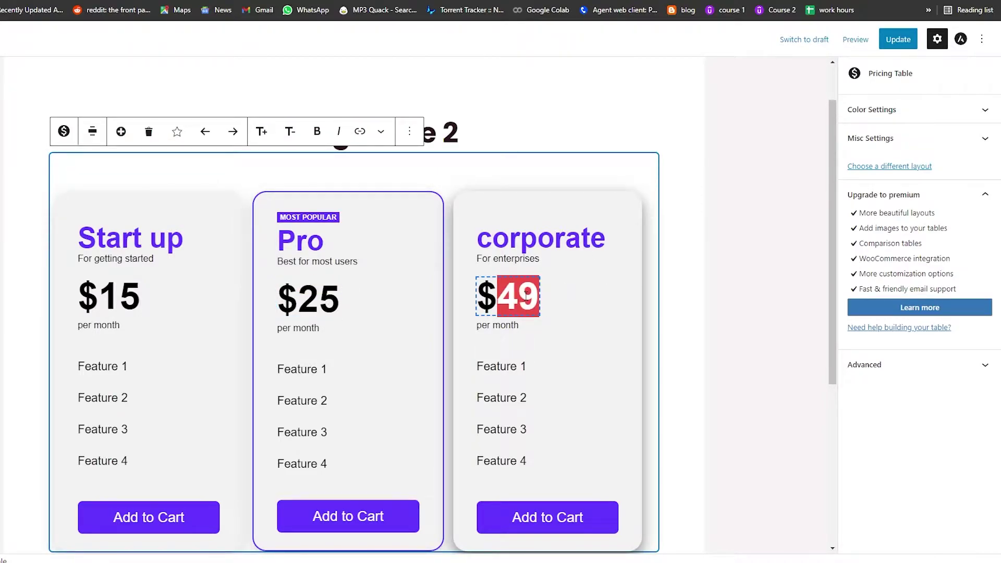
{"action": "type", "text": "50"}
Begin replacing the Start up plan's Feature 1 line with new text
{"action": "left_click", "coordinate": [115, 386]}
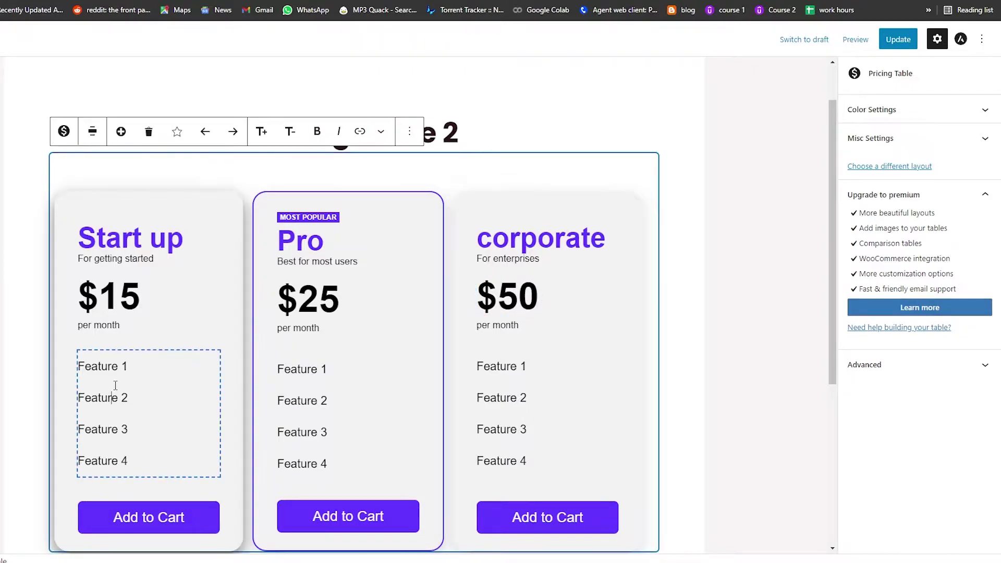
{"action": "triple_click", "coordinate": [125, 367]}
{"action": "type", "text": "free"}
{"action": "key", "text": "ctrl+a"}
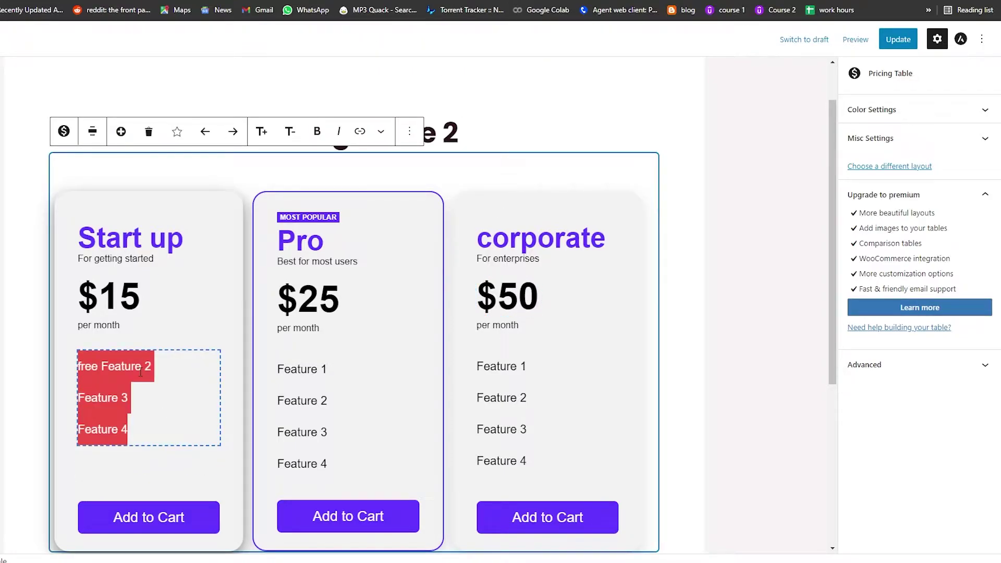
Set the Start up features to Free Hosting, Free SSL and Free domain, each for 1 year
{"action": "left_click", "coordinate": [143, 372]}
{"action": "left_click_drag", "start_coordinate": [152, 368], "coordinate": [60, 369]}
{"action": "type", "text": "Free"}
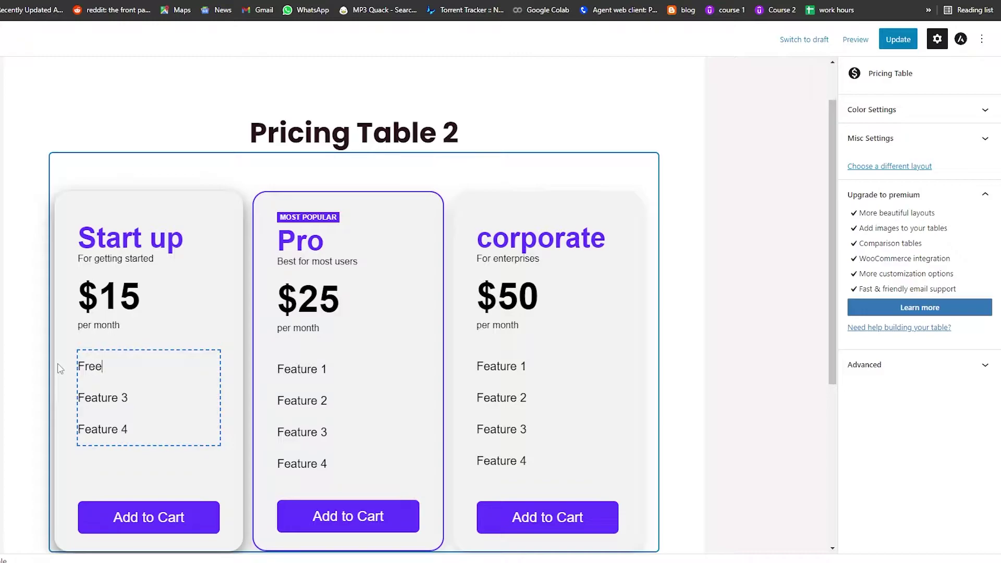
{"action": "type", "text": " Hsotinf"}
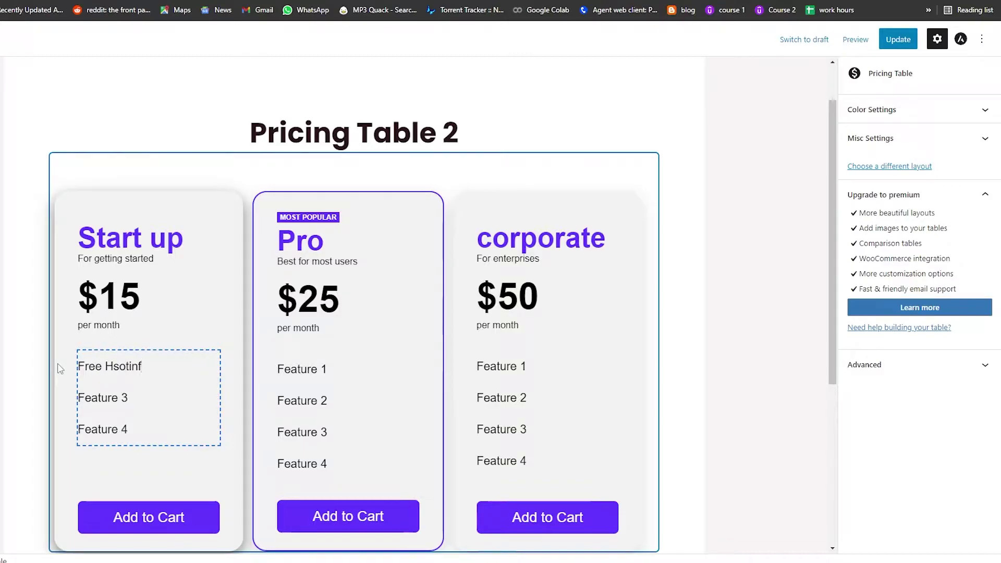
{"action": "key", "text": "BackSpace"}
{"action": "type", "text": "g"}
{"action": "left_click_drag", "start_coordinate": [78, 398], "coordinate": [124, 399]}
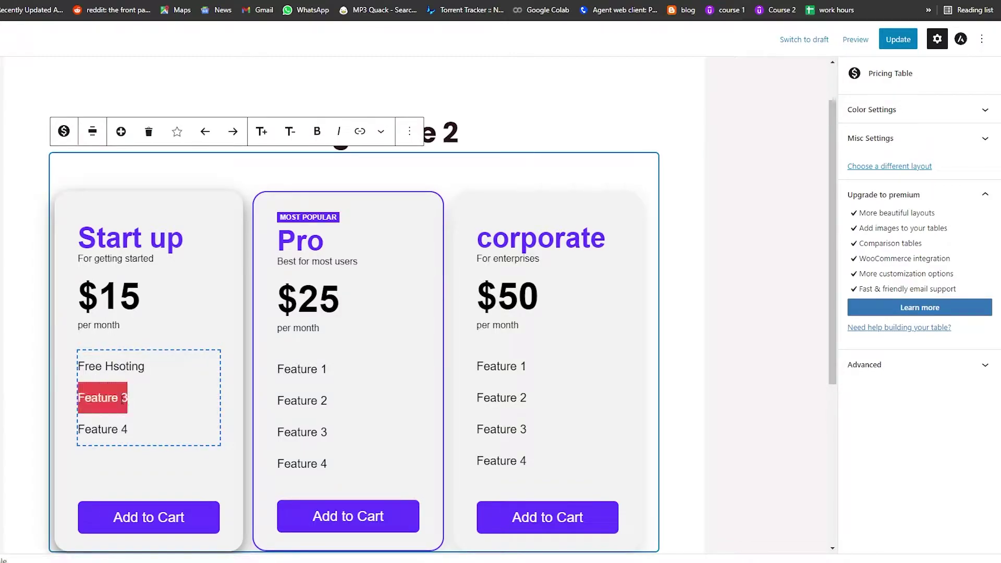
{"action": "type", "text": "Free SSL"}
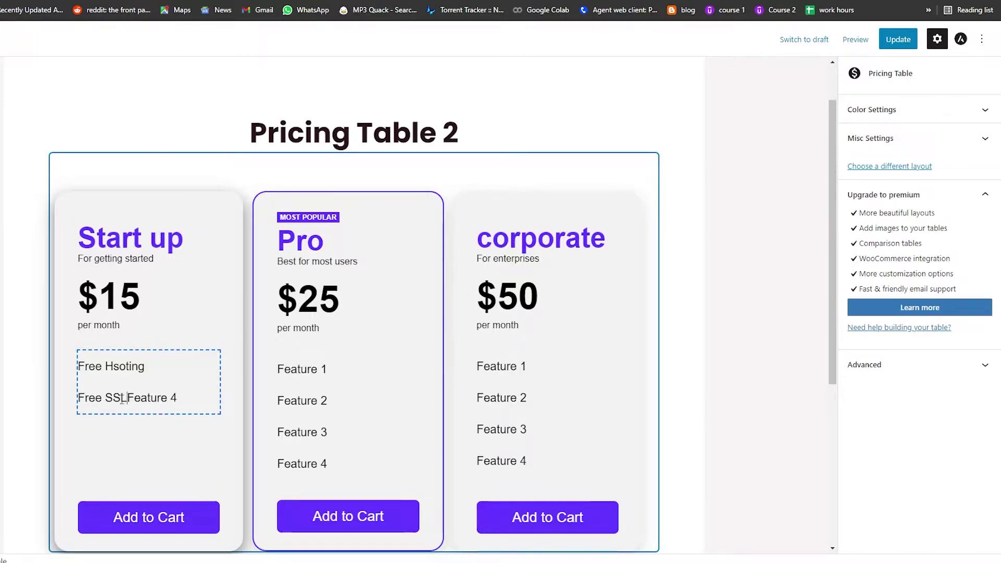
{"action": "key", "text": "Return"}
{"action": "triple_click", "coordinate": [122, 400]}
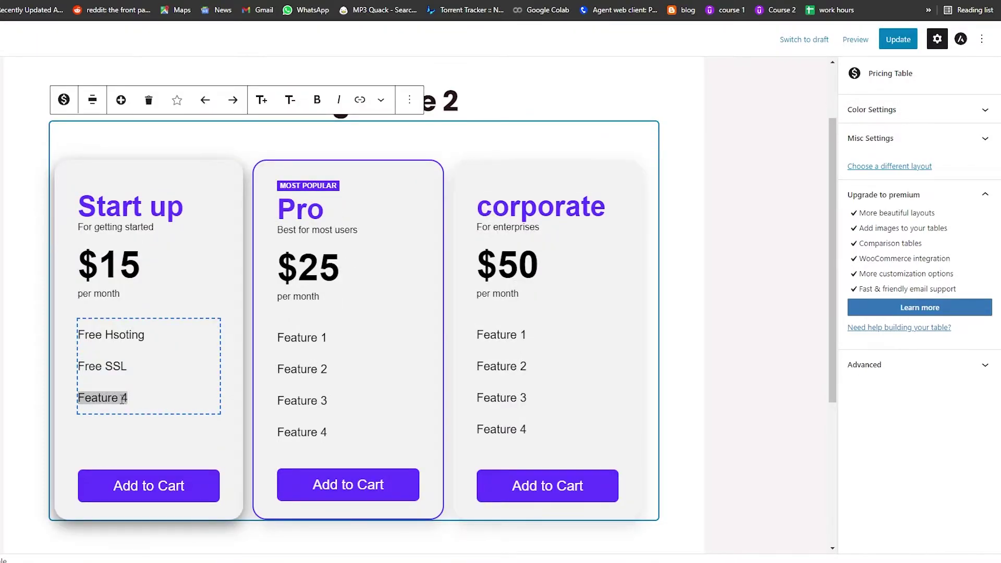
{"action": "type", "text": "Free domain for 1 year"}
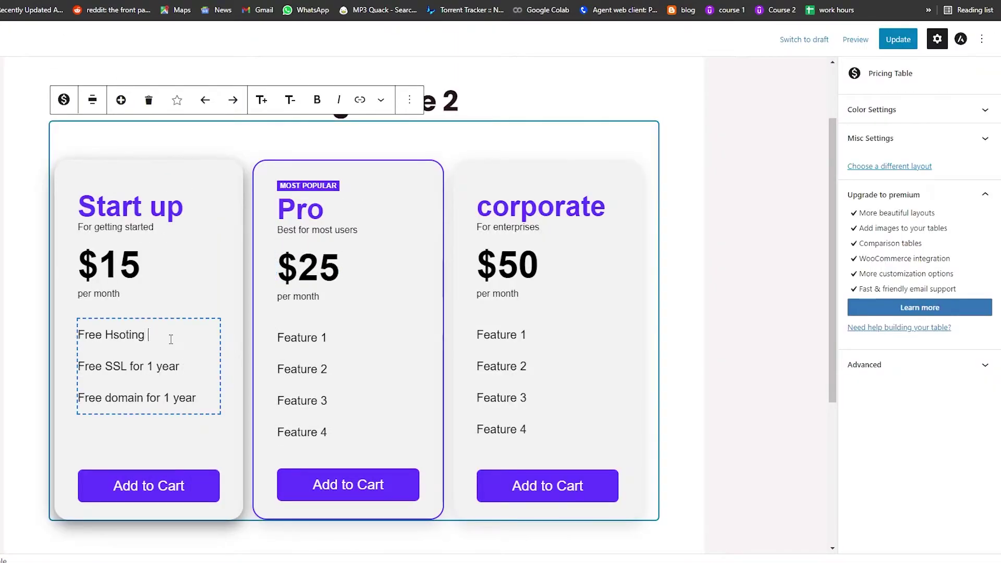
{"action": "type", "text": "for 1"}
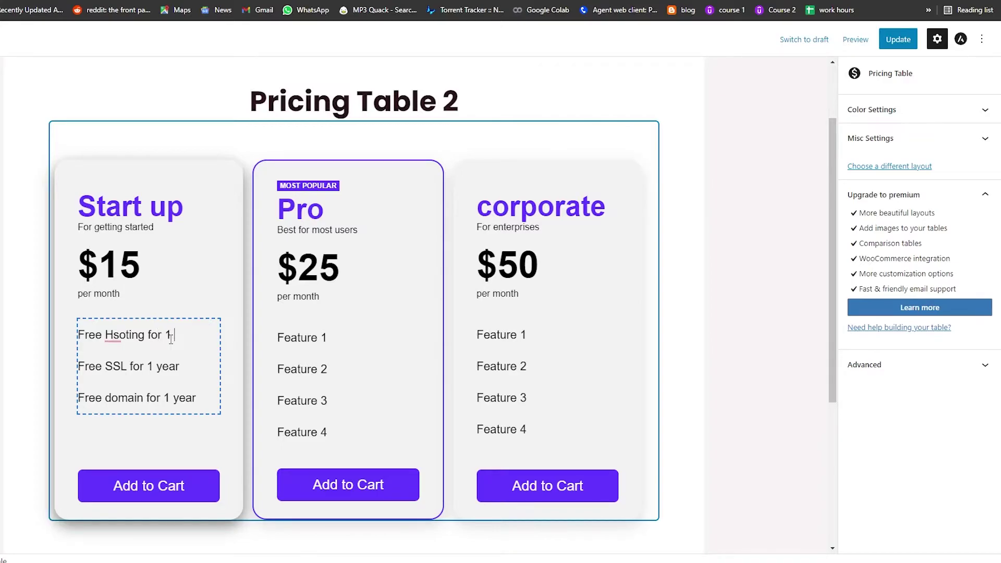
{"action": "type", "text": " year"}
{"action": "left_click", "coordinate": [348, 353]}
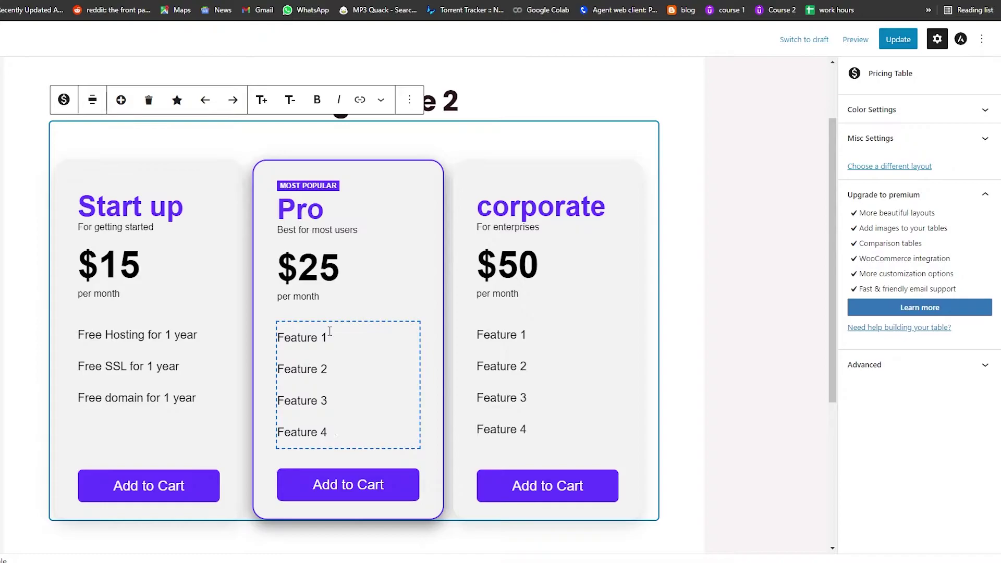
Copy the Start up features onto Pro's first three lines and change each to 2 year
{"action": "left_click_drag", "start_coordinate": [79, 332], "coordinate": [211, 388]}
{"action": "key", "text": "ctrl+c"}
{"action": "left_click_drag", "start_coordinate": [279, 336], "coordinate": [337, 395]}
{"action": "key", "text": "ctrl+v"}
{"action": "scroll", "coordinate": [349, 383], "scroll_direction": "down", "scroll_amount": 1}
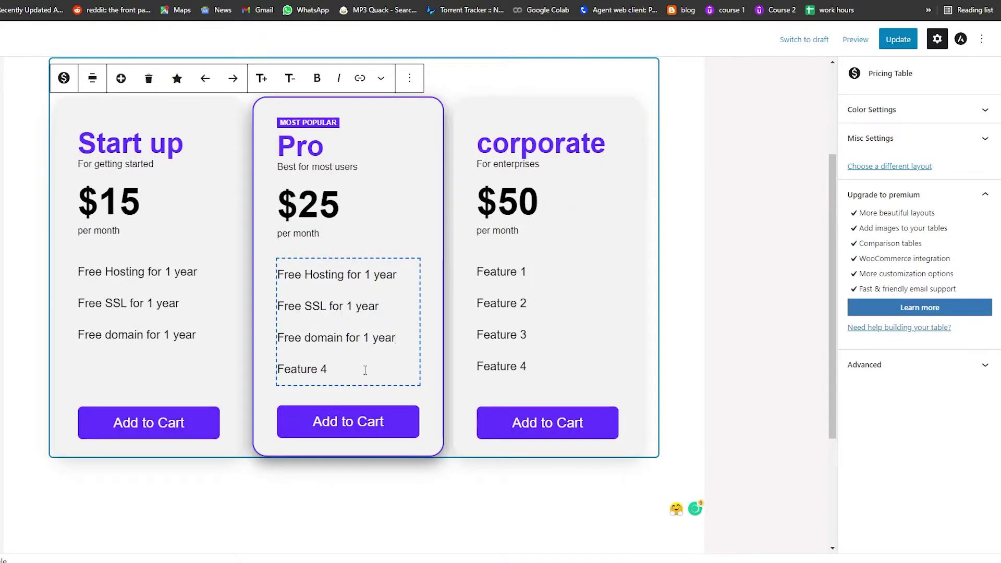
{"action": "triple_click", "coordinate": [376, 339]}
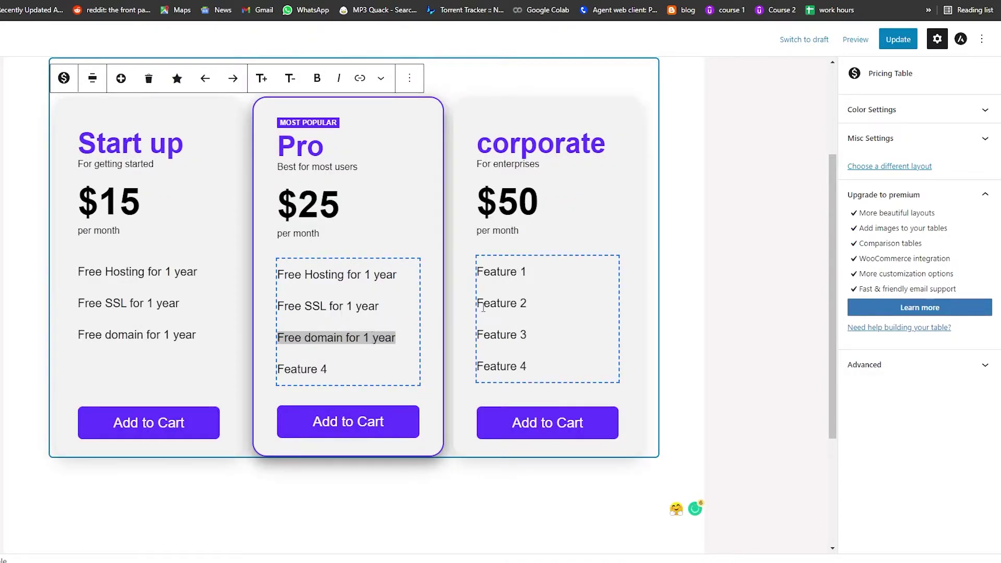
{"action": "key", "text": "BackSpace"}
{"action": "type", "text": "2"}
{"action": "key", "text": "Up"}
{"action": "scroll", "coordinate": [484, 307], "scroll_direction": "up", "scroll_amount": 3}
{"action": "key", "text": "BackSpace"}
{"action": "type", "text": "2"}
{"action": "key", "text": "Up"}
{"action": "key", "text": "BackSpace"}
{"action": "type", "text": "2"}
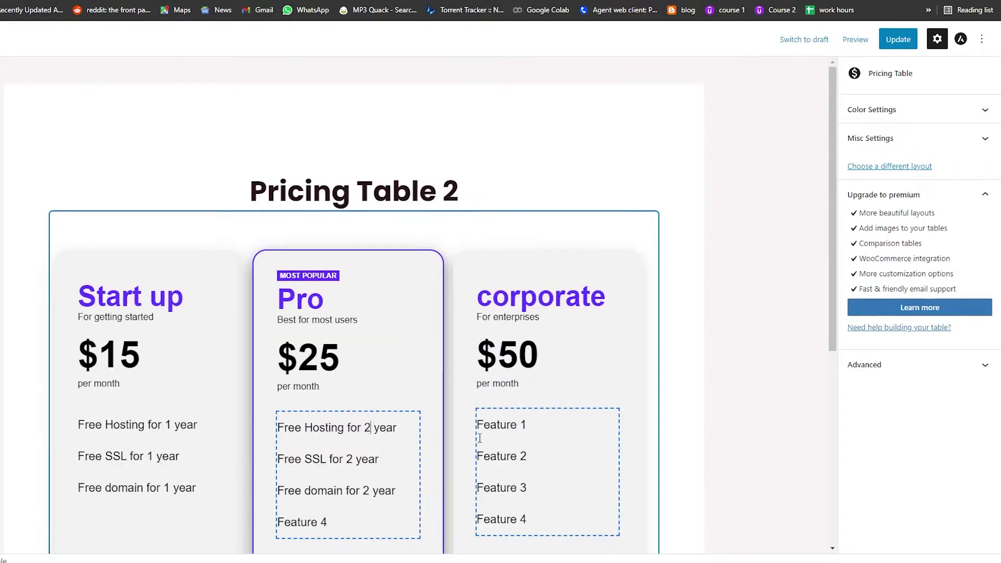
Replace Pro's Feature 4 with 24/7 support and select the corporate feature lines
{"action": "left_click", "coordinate": [339, 525]}
{"action": "left_click_drag", "start_coordinate": [338, 525], "coordinate": [254, 528]}
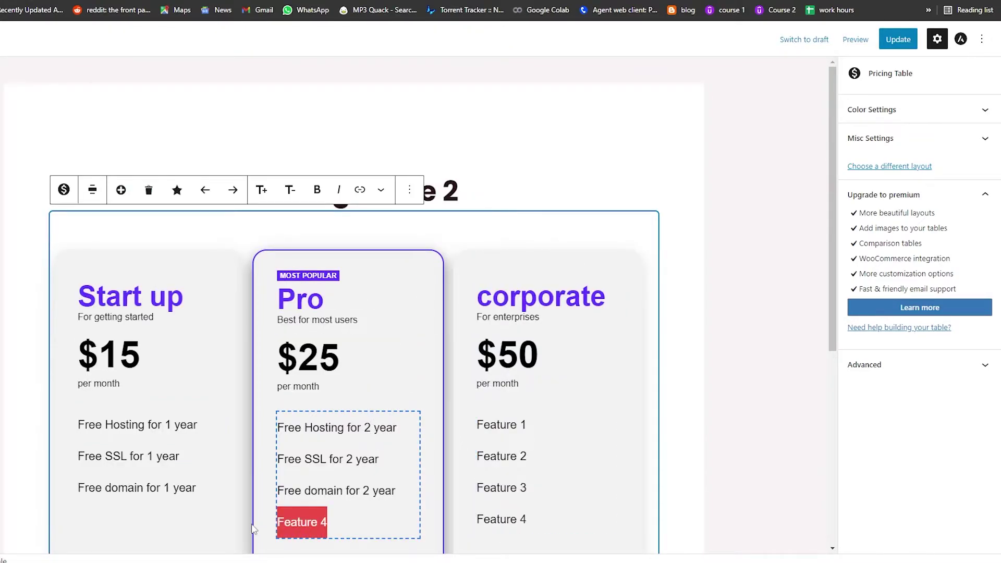
{"action": "type", "text": "24/7 support"}
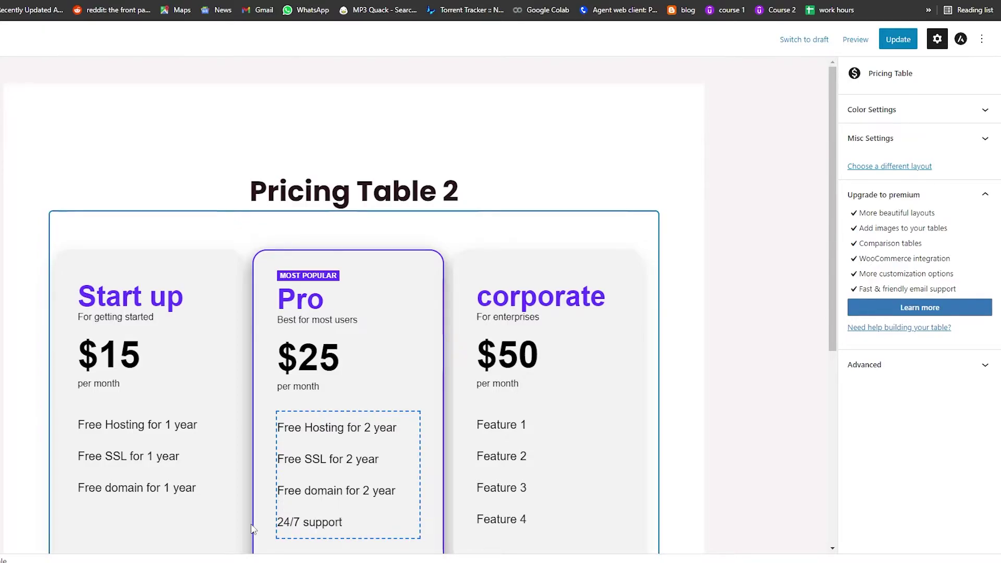
{"action": "left_click", "coordinate": [252, 529]}
{"action": "triple_click", "coordinate": [268, 523]}
{"action": "key", "text": "ctrl+c"}
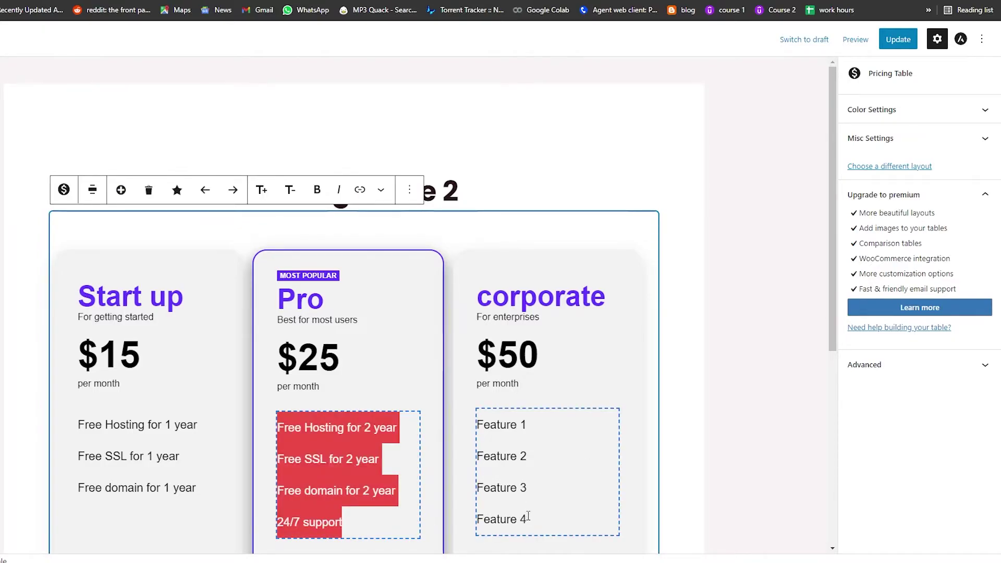
{"action": "left_click_drag", "start_coordinate": [528, 522], "coordinate": [480, 426]}
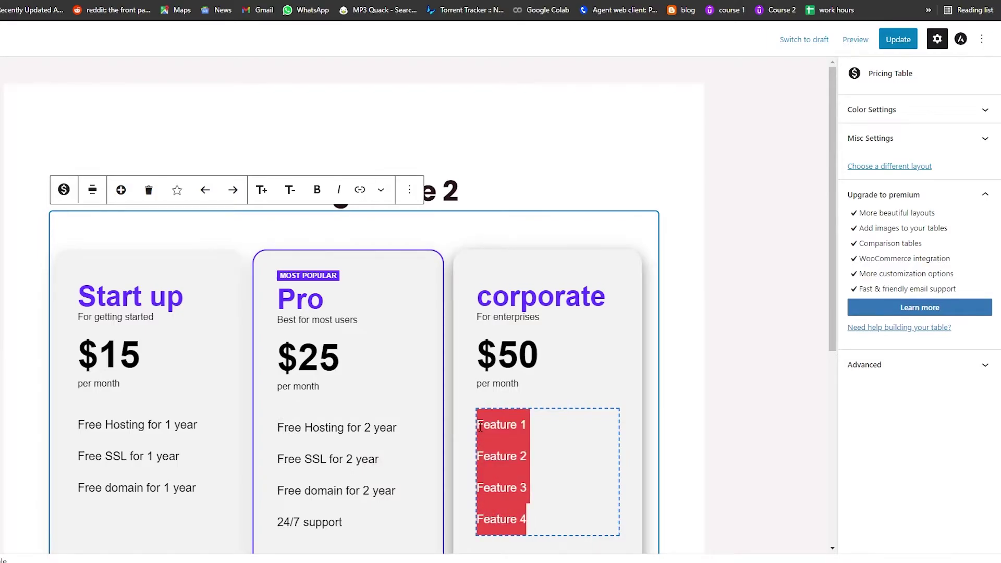
Paste the Pro features into corporate, change each '2 year' to 'life', and add a 10,000+ templates line
{"action": "key", "text": "ctrl+v"}
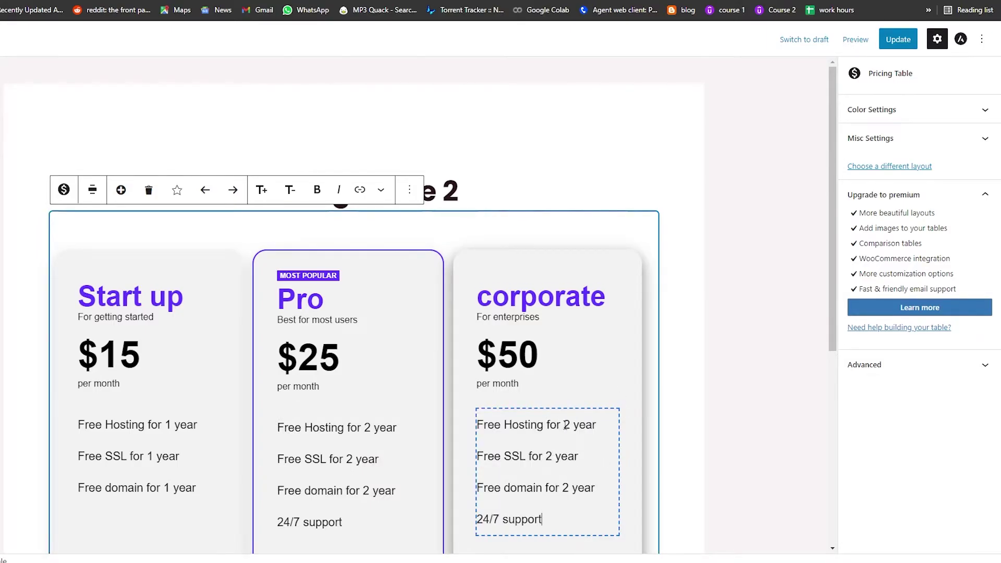
{"action": "left_click_drag", "start_coordinate": [565, 425], "coordinate": [546, 457]}
{"action": "type", "text": "lifelife"}
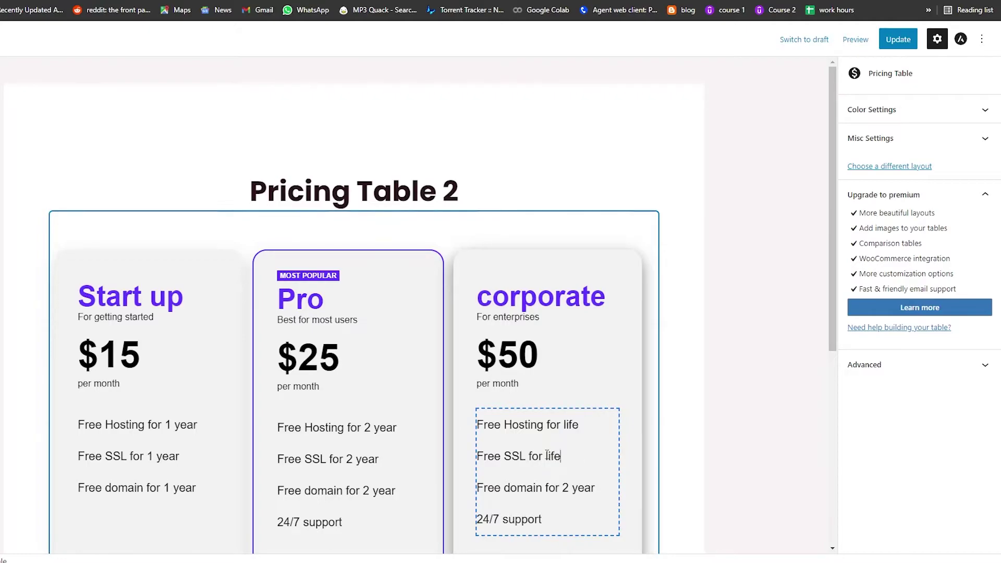
{"action": "triple_click", "coordinate": [597, 489]}
{"action": "left_click", "coordinate": [601, 490]}
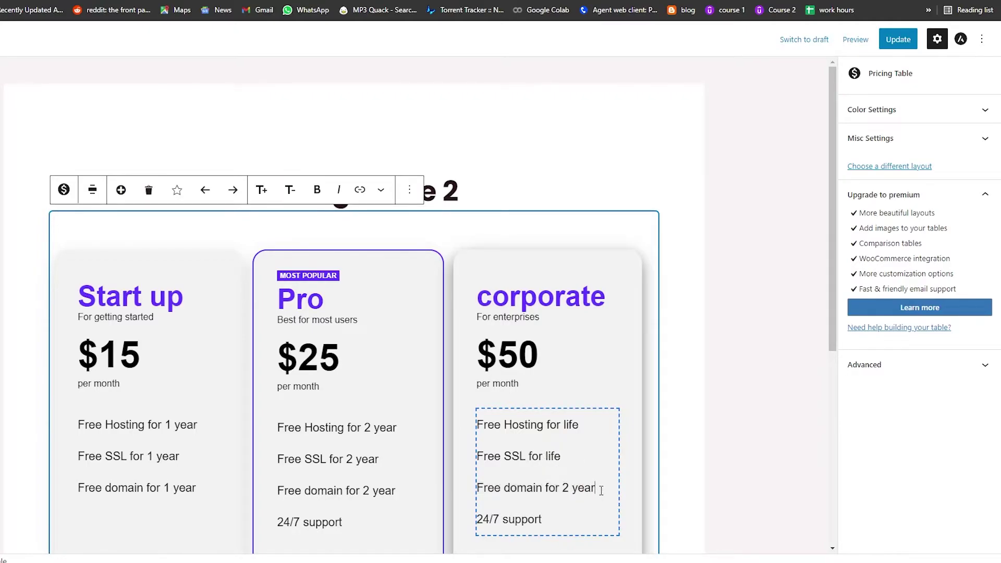
{"action": "left_click_drag", "start_coordinate": [601, 490], "coordinate": [566, 490]}
{"action": "type", "text": "life"}
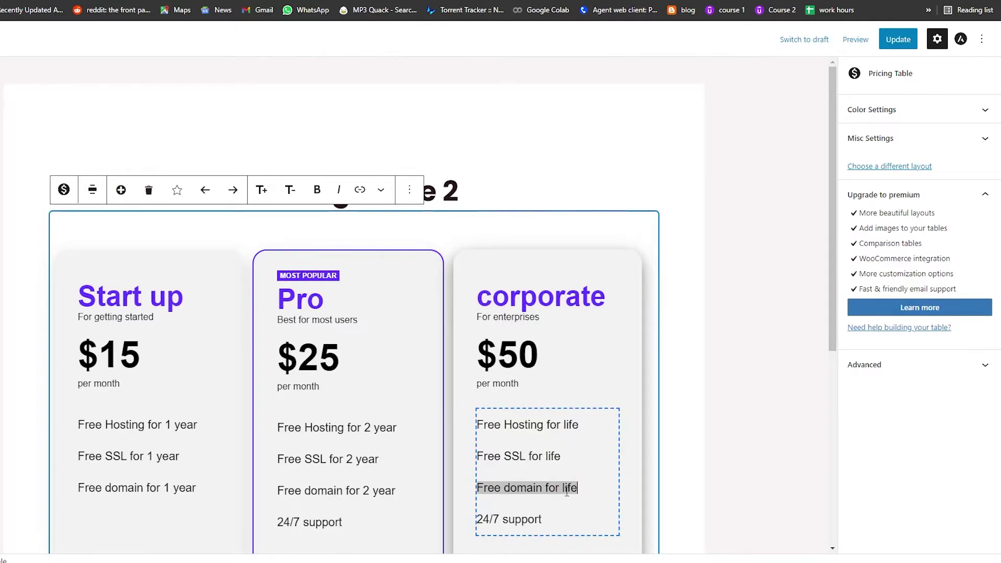
{"action": "left_click", "coordinate": [548, 520]}
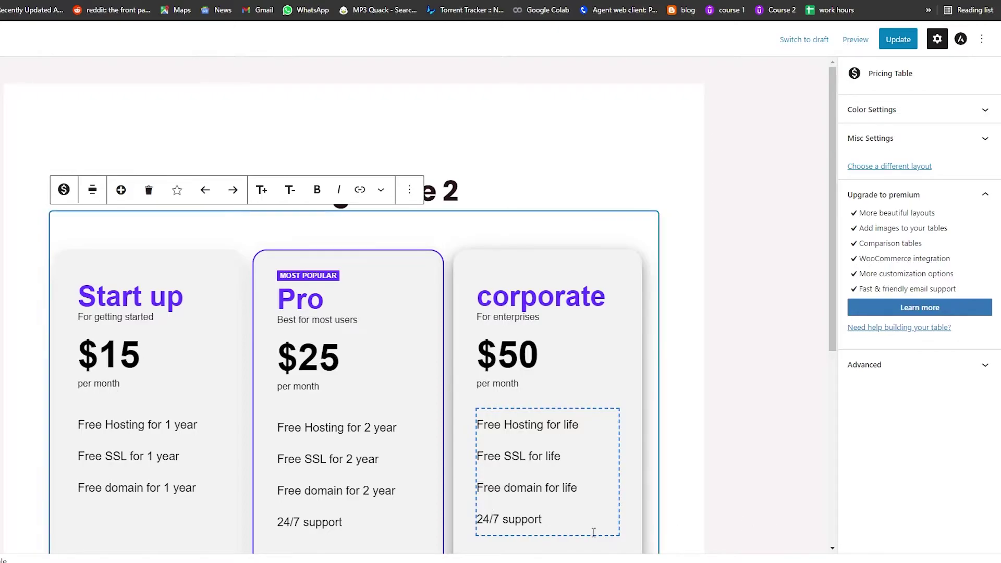
{"action": "key", "text": "Return"}
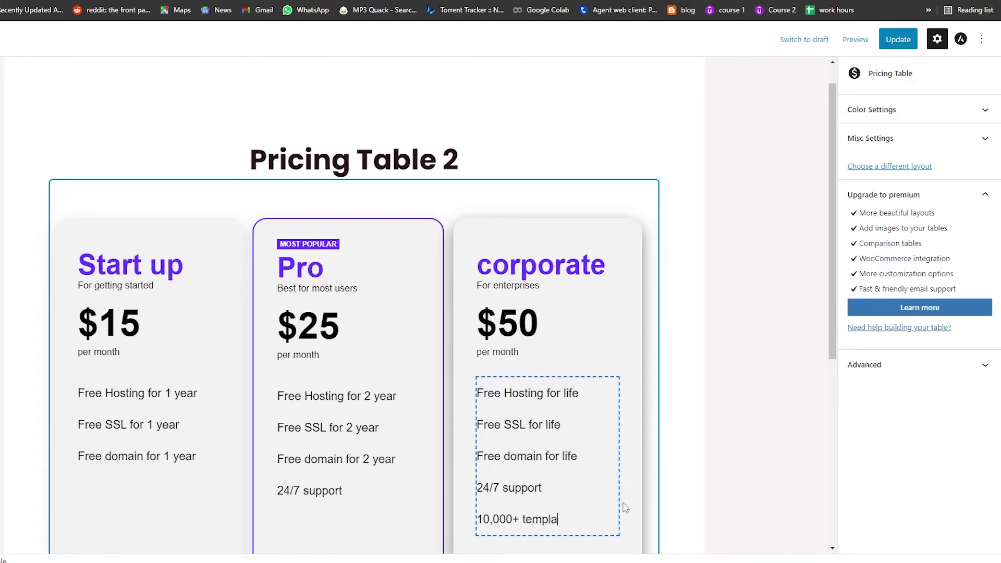
{"action": "key", "text": "Up"}
{"action": "key", "text": "Up"}
{"action": "key", "text": "Up"}
{"action": "key", "text": "Up"}
{"action": "key", "text": "Up"}
{"action": "key", "text": "Up"}
{"action": "scroll", "coordinate": [577, 287], "scroll_direction": "down", "scroll_amount": 3}
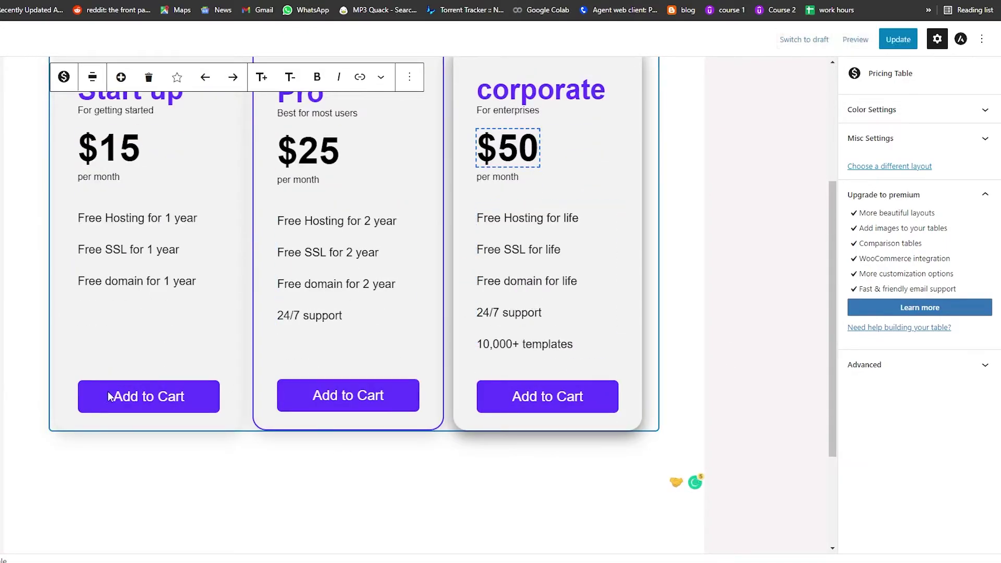
Check the link settings of the Start up, Pro and corporate Add to Cart buttons
{"action": "left_click", "coordinate": [88, 396]}
{"action": "left_click", "coordinate": [332, 397]}
{"action": "left_click", "coordinate": [487, 399]}
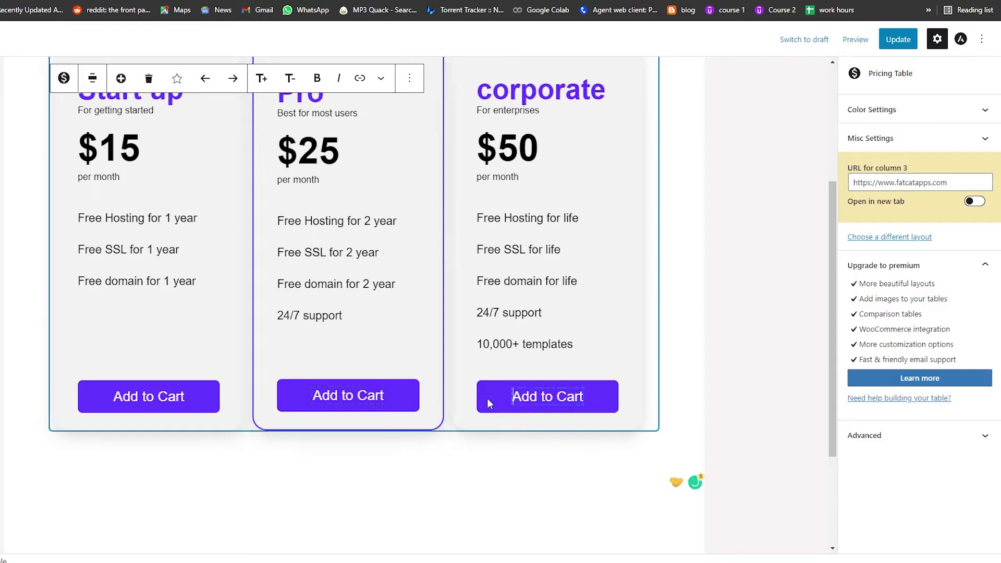
{"action": "left_click", "coordinate": [138, 403]}
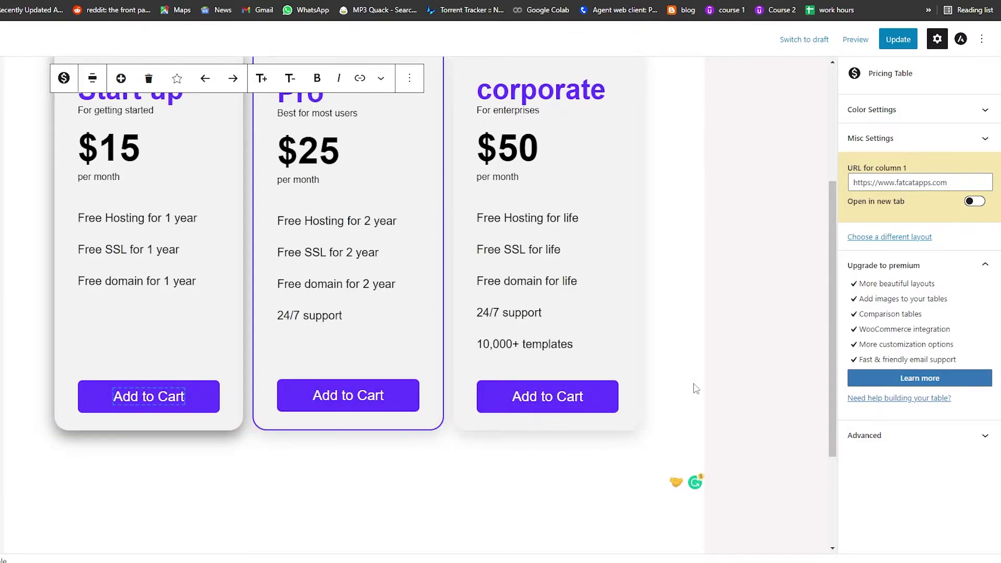
{"action": "scroll", "coordinate": [325, 431], "scroll_direction": "up", "scroll_amount": 1}
{"action": "scroll", "coordinate": [324, 431], "scroll_direction": "up", "scroll_amount": 2}
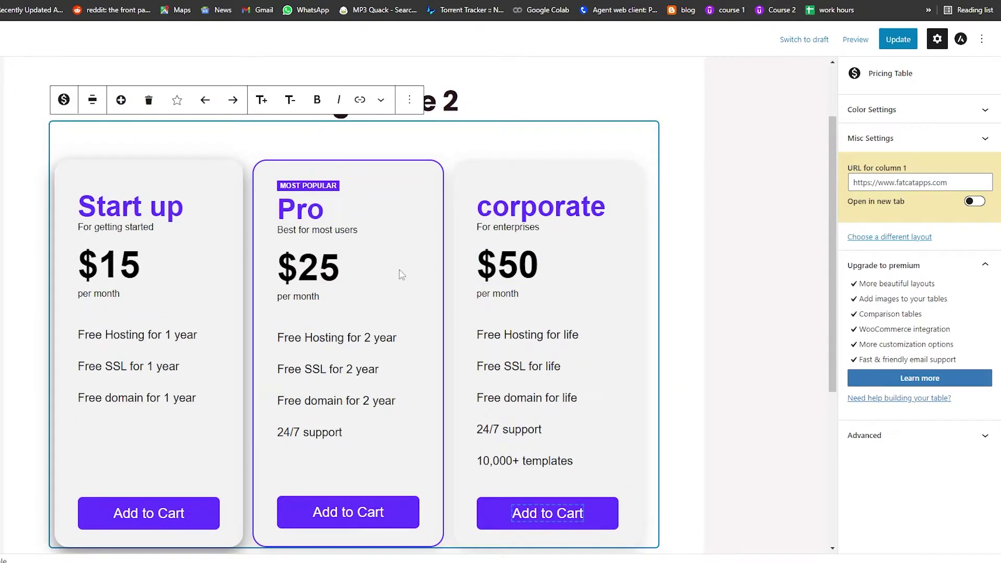
{"action": "scroll", "coordinate": [811, 212], "scroll_direction": "down", "scroll_amount": 3}
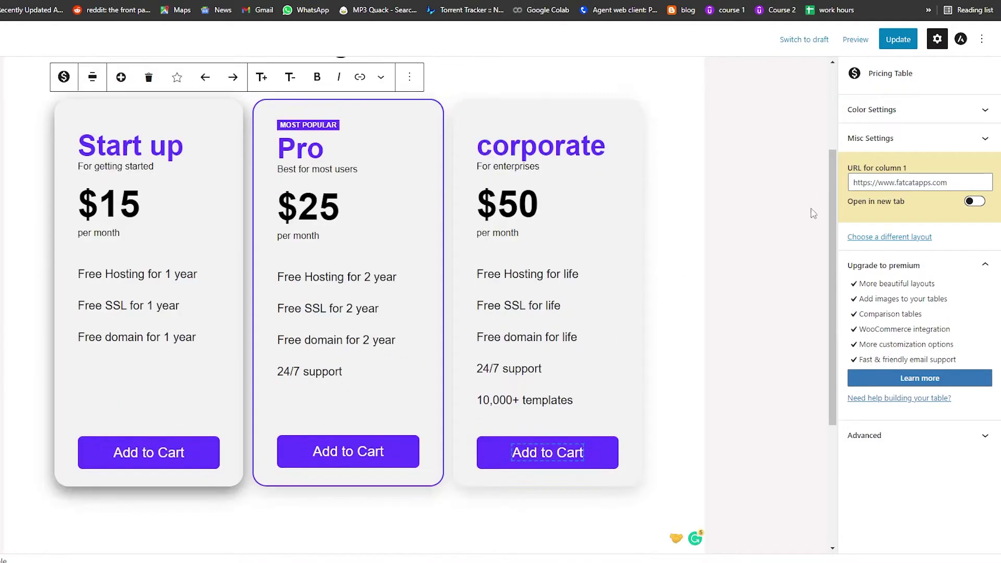
Update the pricing table block and copy the shortcode [ept3-block id="2955"]
{"action": "left_click", "coordinate": [896, 45]}
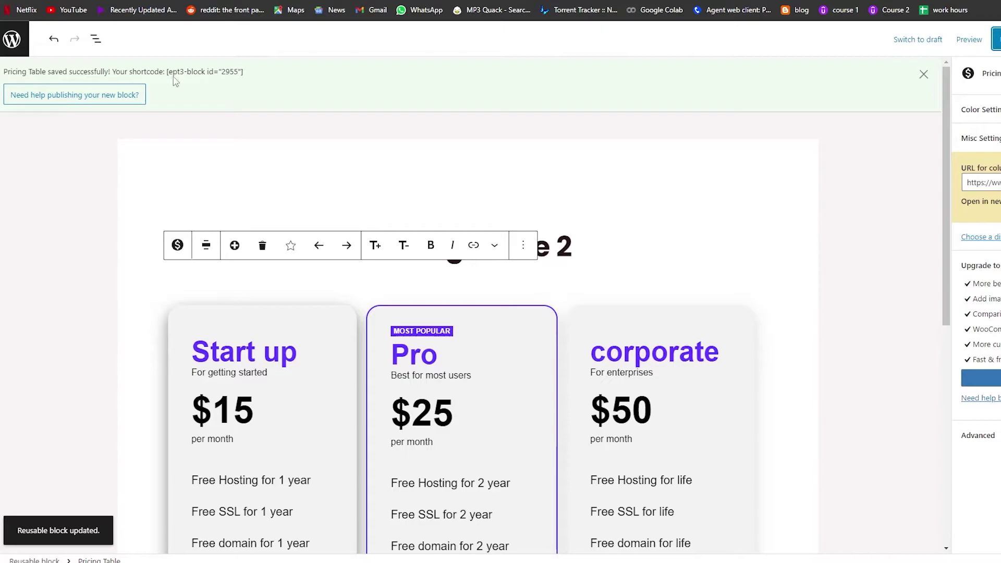
{"action": "left_click_drag", "start_coordinate": [207, 74], "coordinate": [252, 79]}
{"action": "key", "text": "ctrl+c"}
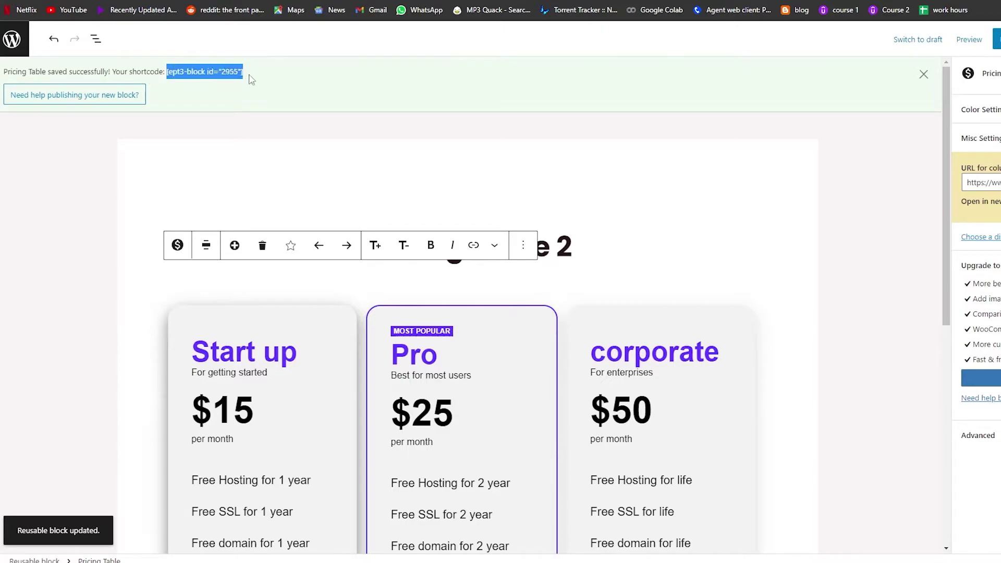
{"action": "left_click", "coordinate": [101, 99]}
{"action": "left_click", "coordinate": [239, 89]}
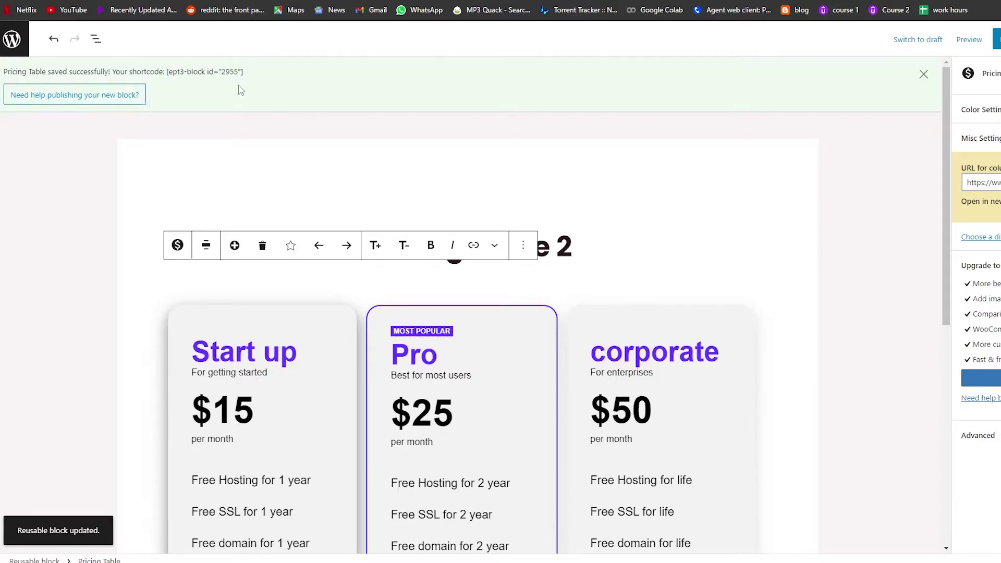
{"action": "left_click", "coordinate": [12, 39]}
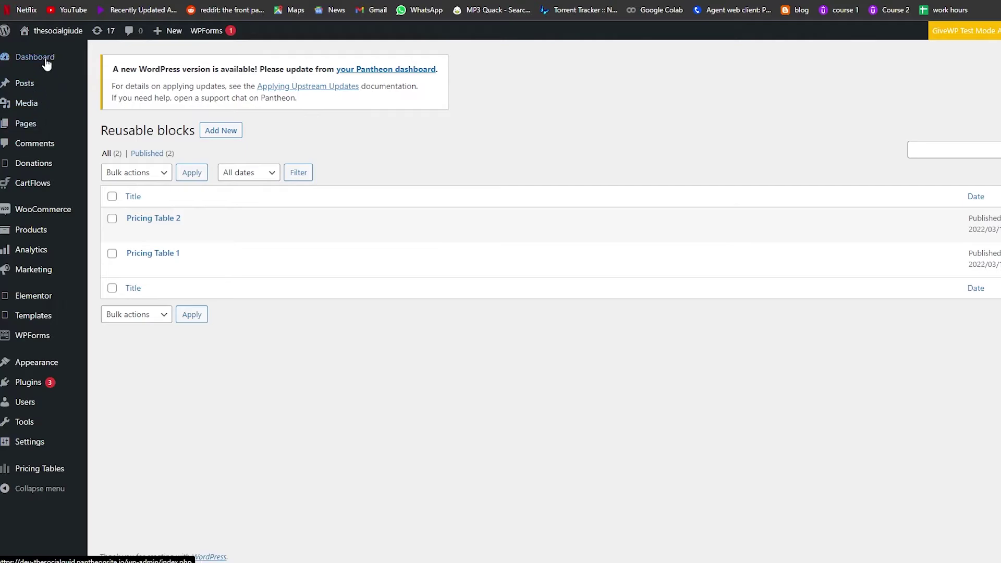
Create a new page titled 'Pricing table'
{"action": "left_click", "coordinate": [46, 63]}
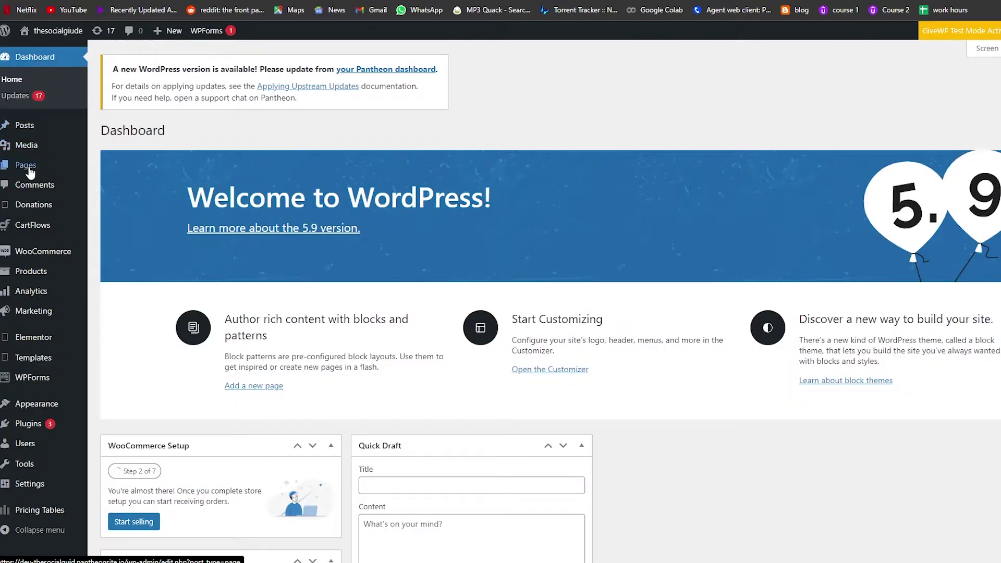
{"action": "mouse_move", "coordinate": [35, 173]}
{"action": "left_click", "coordinate": [129, 176]}
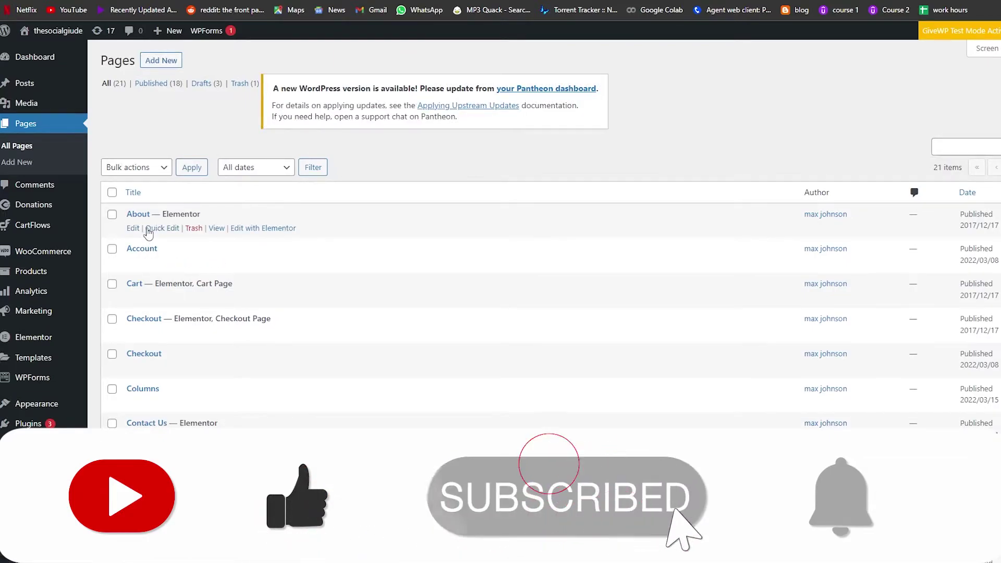
{"action": "left_click", "coordinate": [163, 61]}
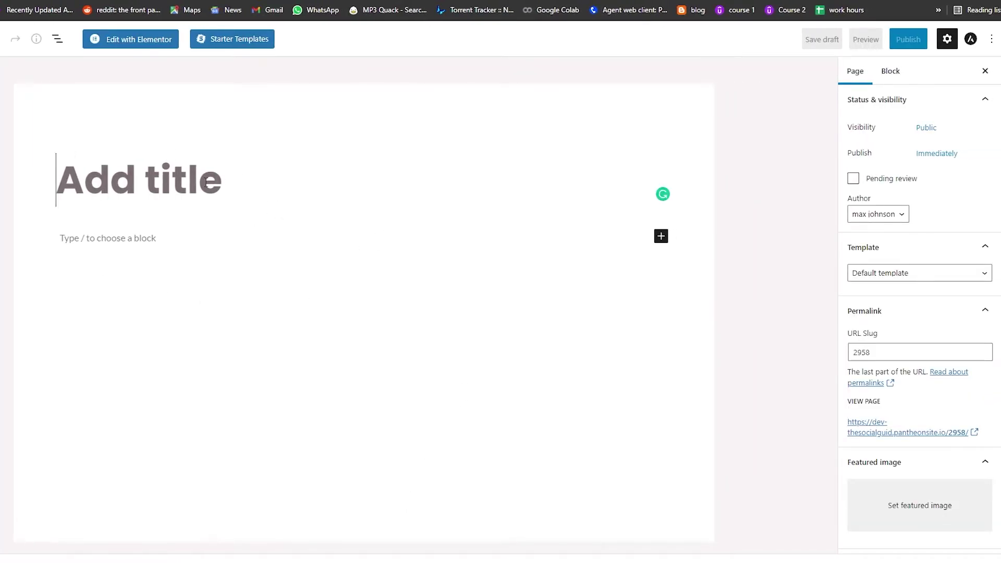
{"action": "type", "text": "Pricing table"}
{"action": "scroll", "coordinate": [890, 320], "scroll_direction": "down", "scroll_amount": 2}
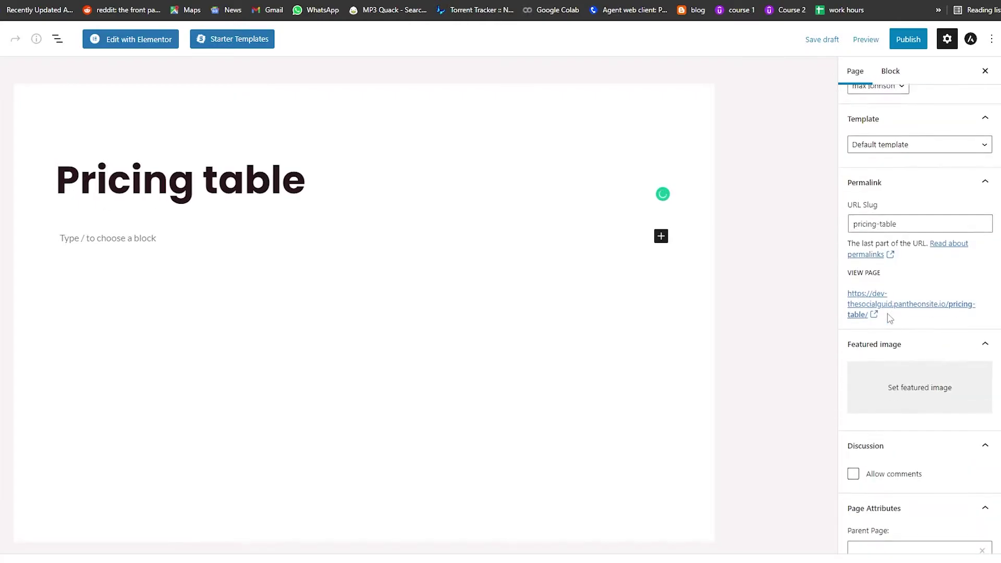
{"action": "scroll", "coordinate": [890, 320], "scroll_direction": "up", "scroll_amount": 3}
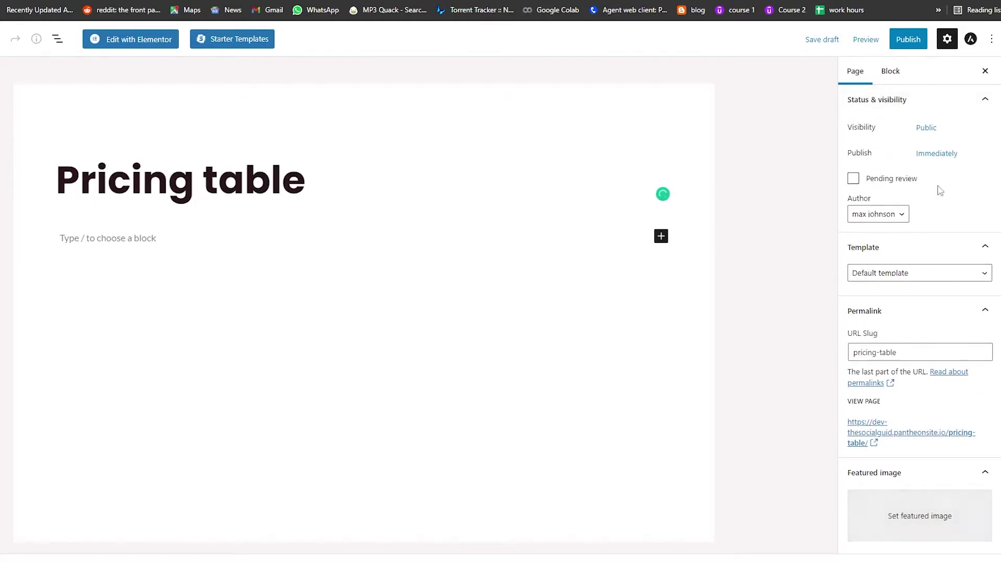
Open the page in Elementor and add an empty single-column section
{"action": "left_click", "coordinate": [172, 46]}
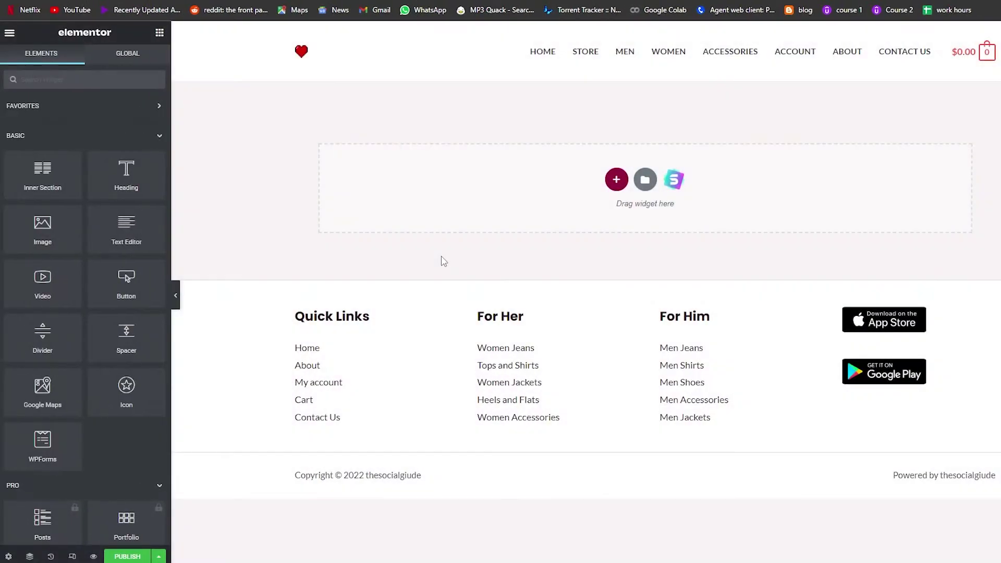
{"action": "left_click", "coordinate": [617, 180]}
{"action": "left_click", "coordinate": [510, 214]}
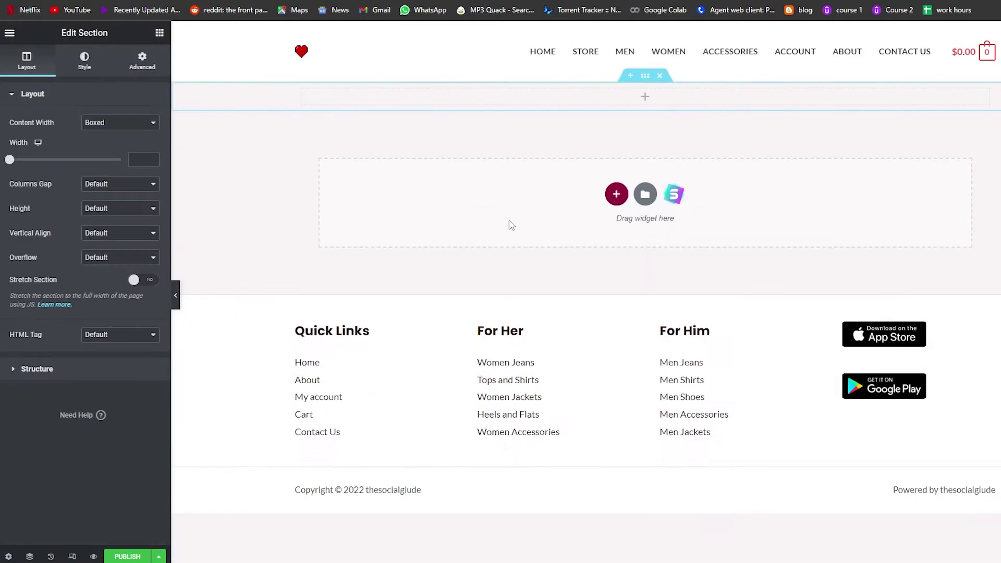
{"action": "left_click", "coordinate": [644, 98]}
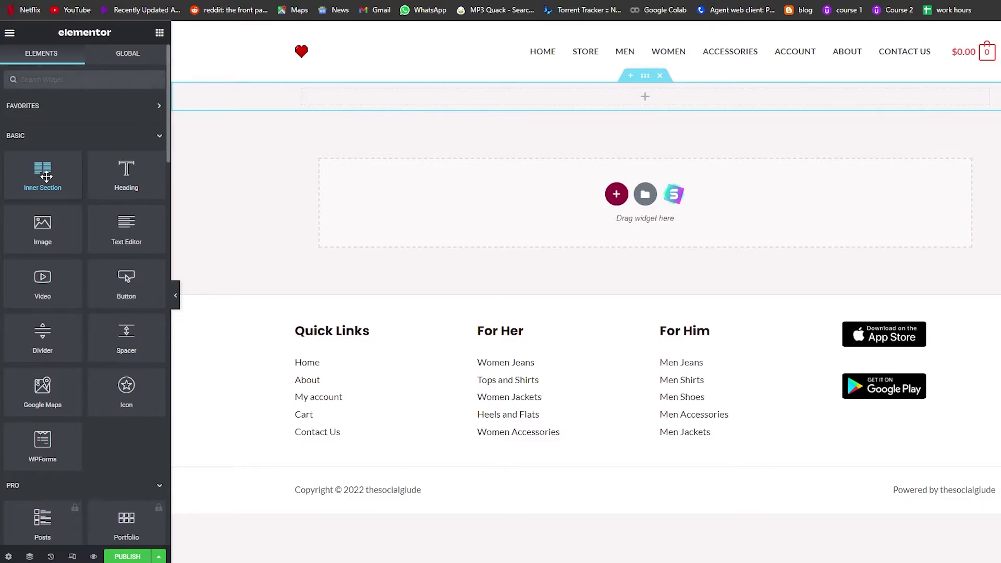
Add an inner section at the top, delete its extra column, and drop an empty Shortcode widget into it
{"action": "left_click_drag", "start_coordinate": [87, 190], "coordinate": [652, 97]}
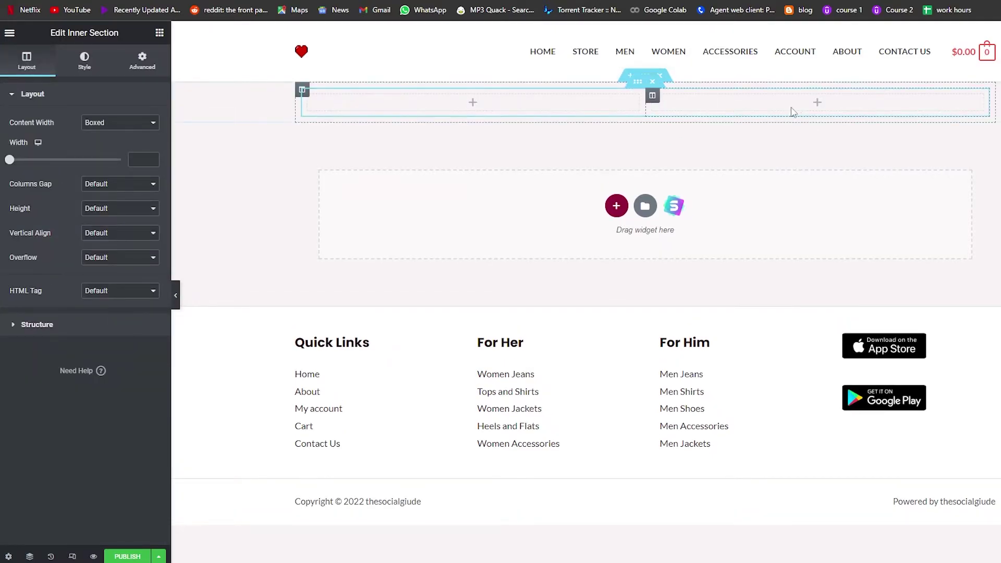
{"action": "left_click", "coordinate": [810, 105]}
{"action": "left_click", "coordinate": [652, 97]}
{"action": "right_click", "coordinate": [652, 98]}
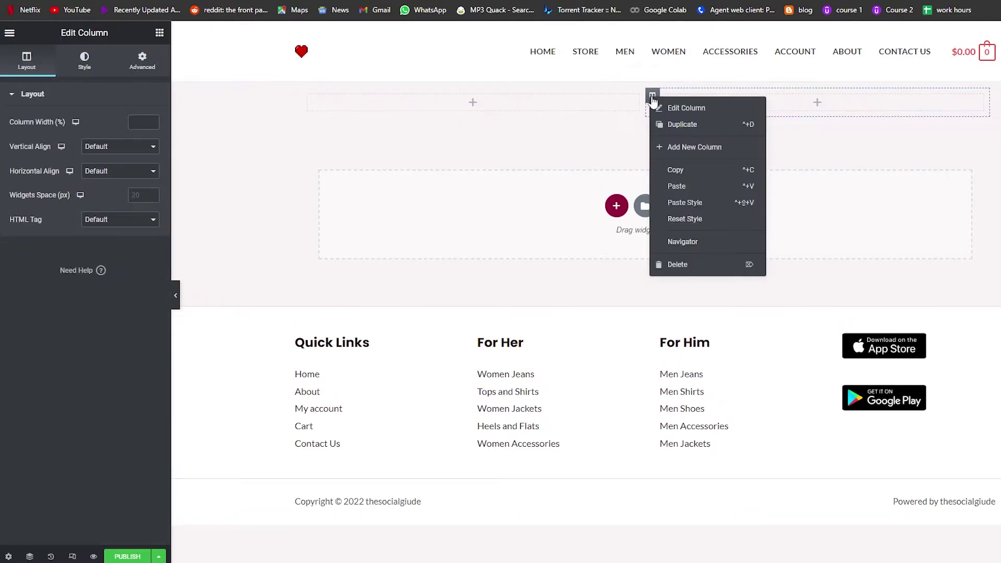
{"action": "left_click", "coordinate": [688, 266]}
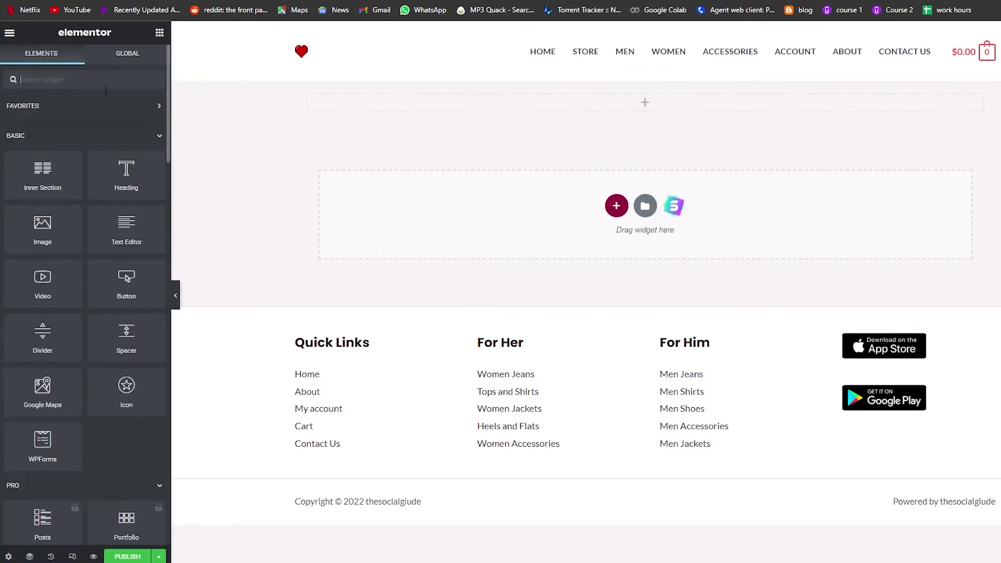
{"action": "type", "text": "sho"}
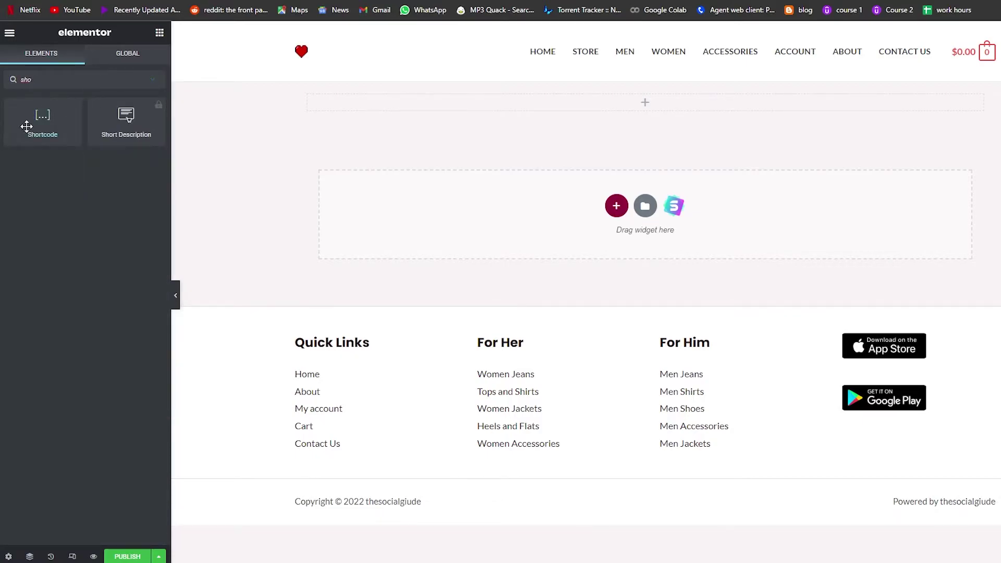
{"action": "left_click_drag", "start_coordinate": [27, 126], "coordinate": [618, 100]}
Paste [ept3-block id="2955"] into the Shortcode widget and apply it to render the Start up, Pro and corporate plans
{"action": "left_click", "coordinate": [72, 194]}
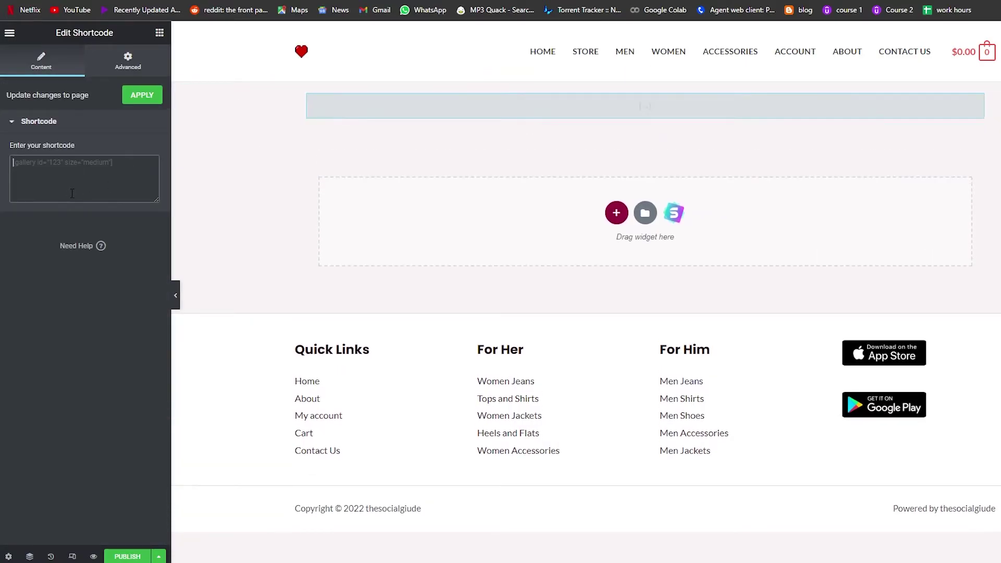
{"action": "key", "text": "ctrl+v"}
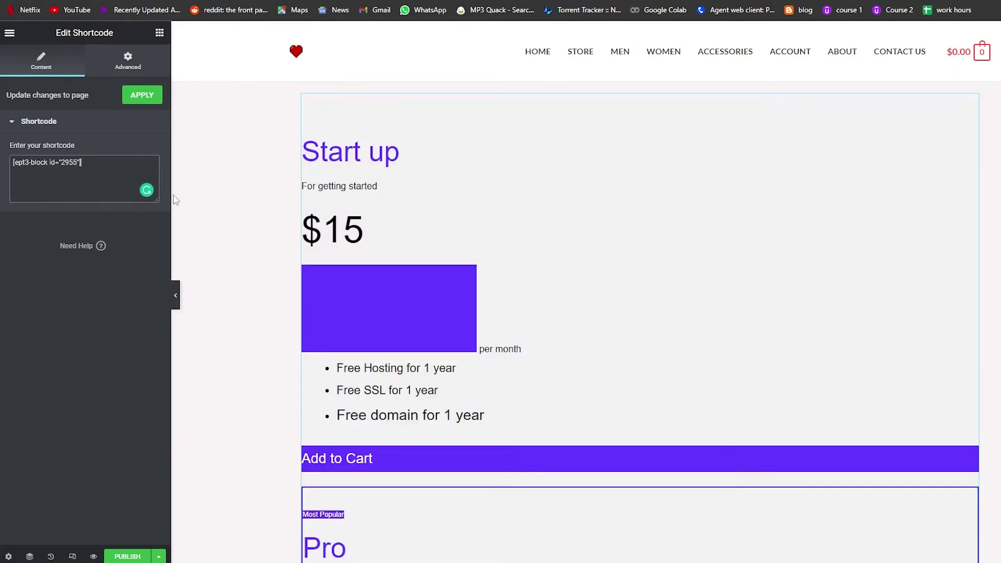
{"action": "scroll", "coordinate": [249, 360], "scroll_direction": "down", "scroll_amount": 6}
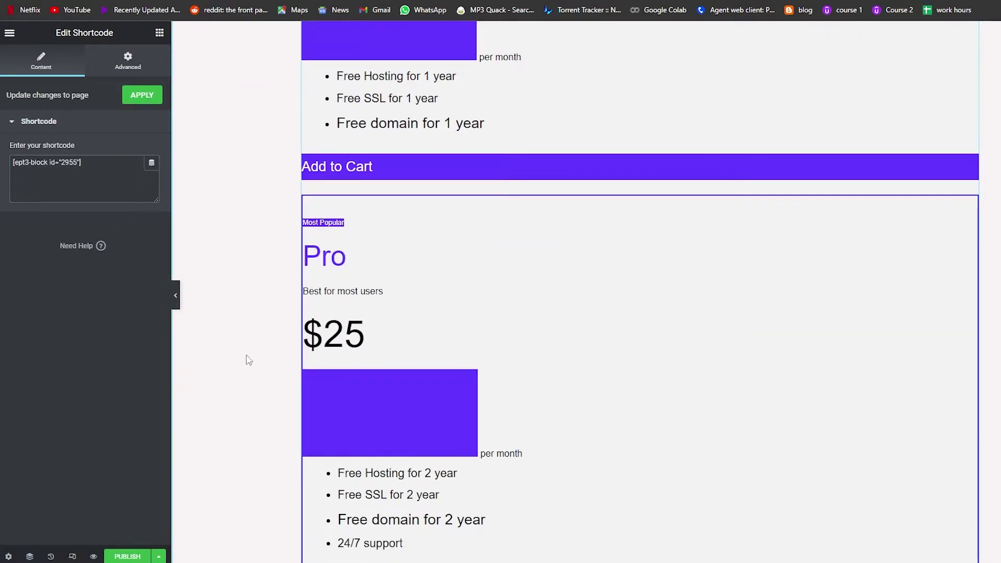
{"action": "scroll", "coordinate": [391, 387], "scroll_direction": "down", "scroll_amount": 8}
{"action": "scroll", "coordinate": [412, 339], "scroll_direction": "up", "scroll_amount": 12}
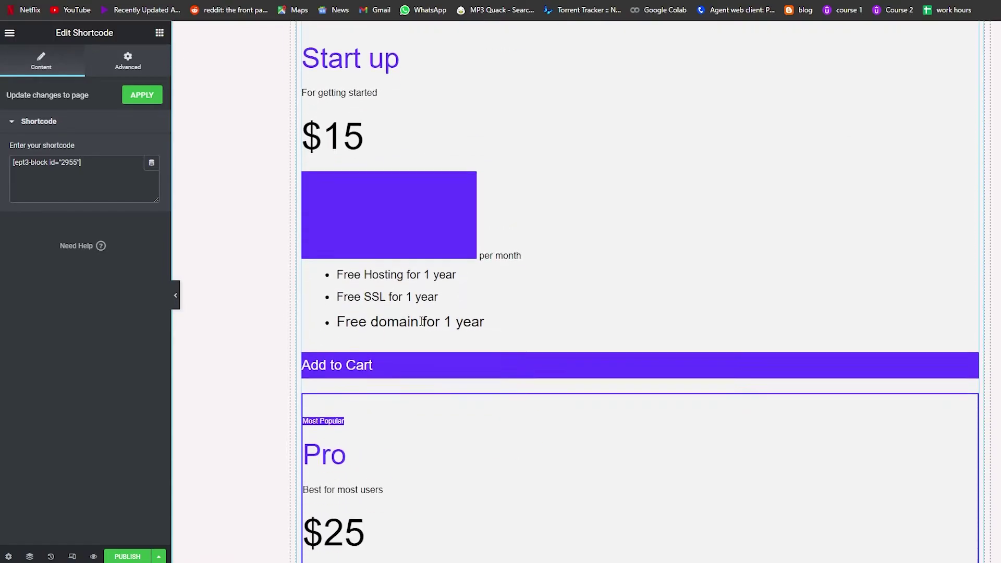
{"action": "scroll", "coordinate": [358, 293], "scroll_direction": "down", "scroll_amount": 2}
{"action": "scroll", "coordinate": [525, 346], "scroll_direction": "down", "scroll_amount": 2}
{"action": "scroll", "coordinate": [585, 339], "scroll_direction": "up", "scroll_amount": 6}
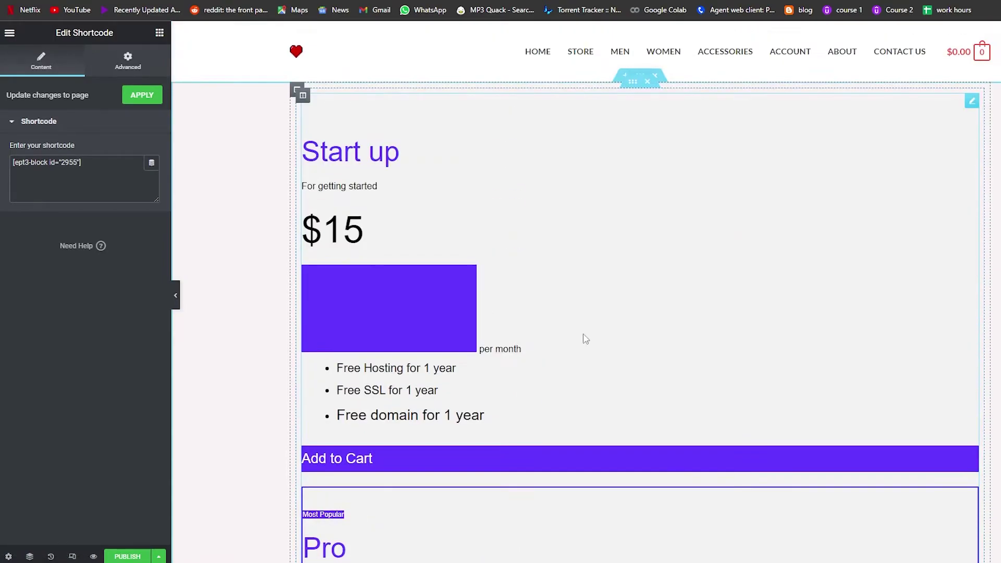
{"action": "scroll", "coordinate": [585, 339], "scroll_direction": "down", "scroll_amount": 20}
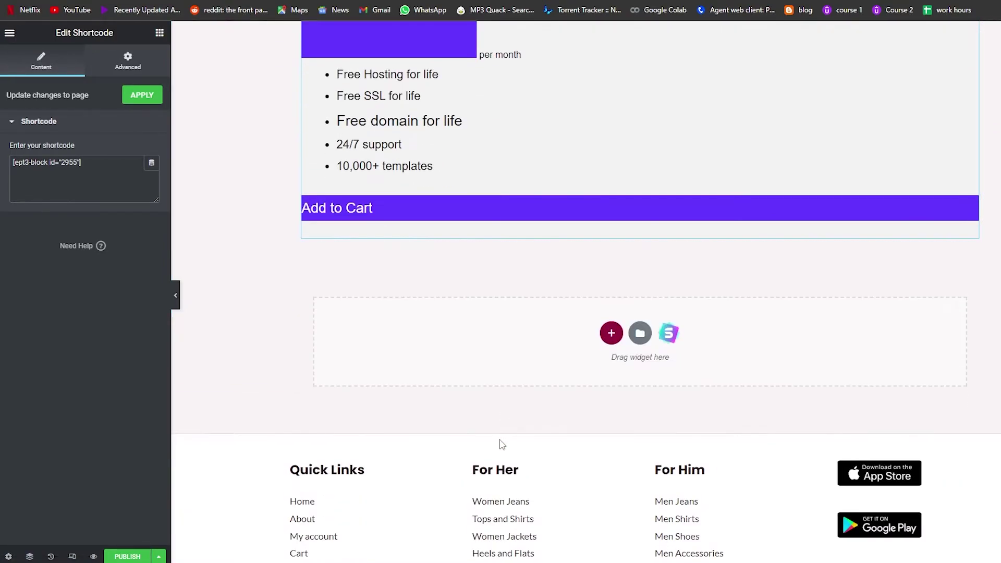
{"action": "scroll", "coordinate": [414, 404], "scroll_direction": "up", "scroll_amount": 8}
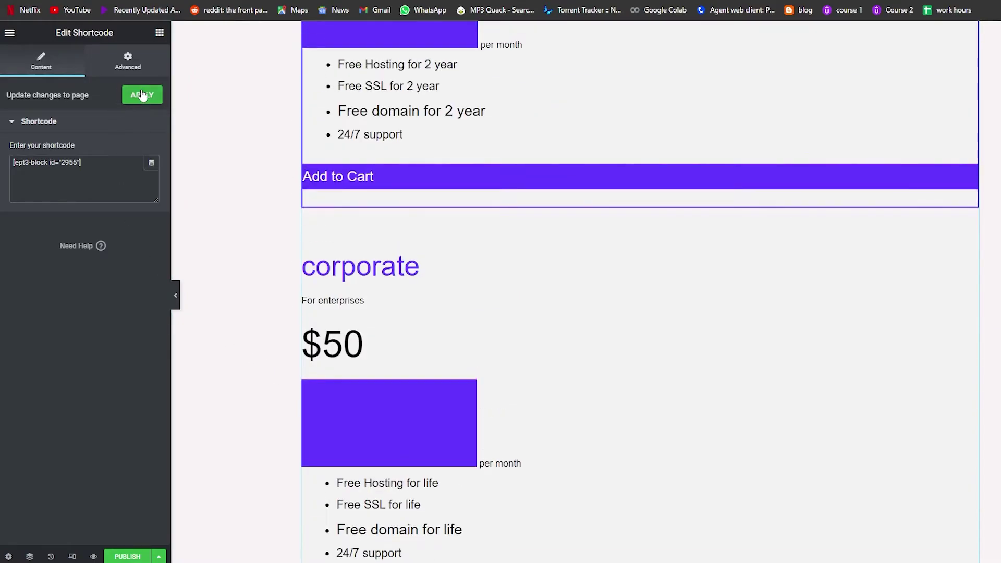
{"action": "left_click", "coordinate": [142, 95]}
{"action": "scroll", "coordinate": [403, 451], "scroll_direction": "down", "scroll_amount": 5}
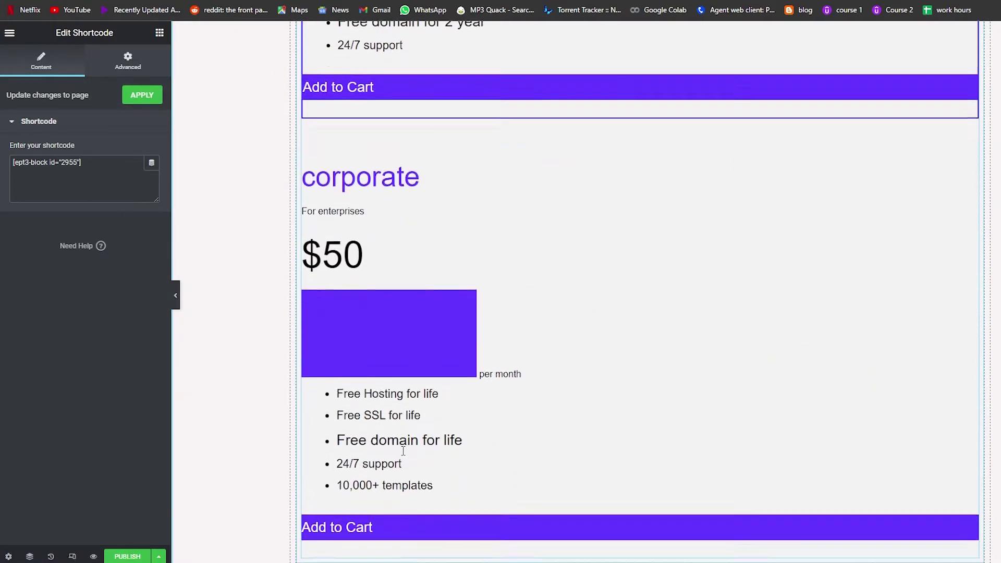
{"action": "scroll", "coordinate": [403, 452], "scroll_direction": "up", "scroll_amount": 15}
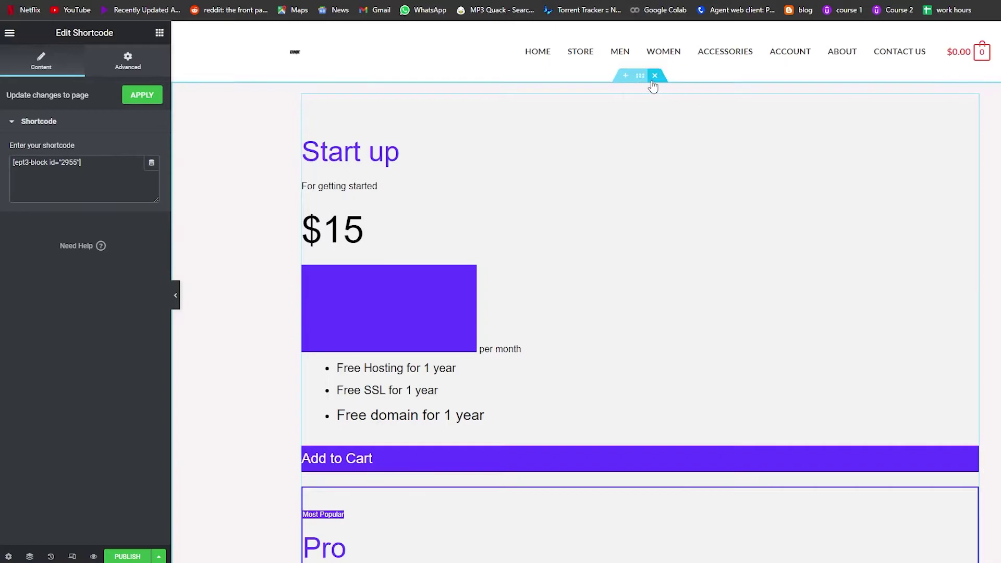
Replace the pricing table section with a three-column inner section at the page top
{"action": "left_click", "coordinate": [647, 81]}
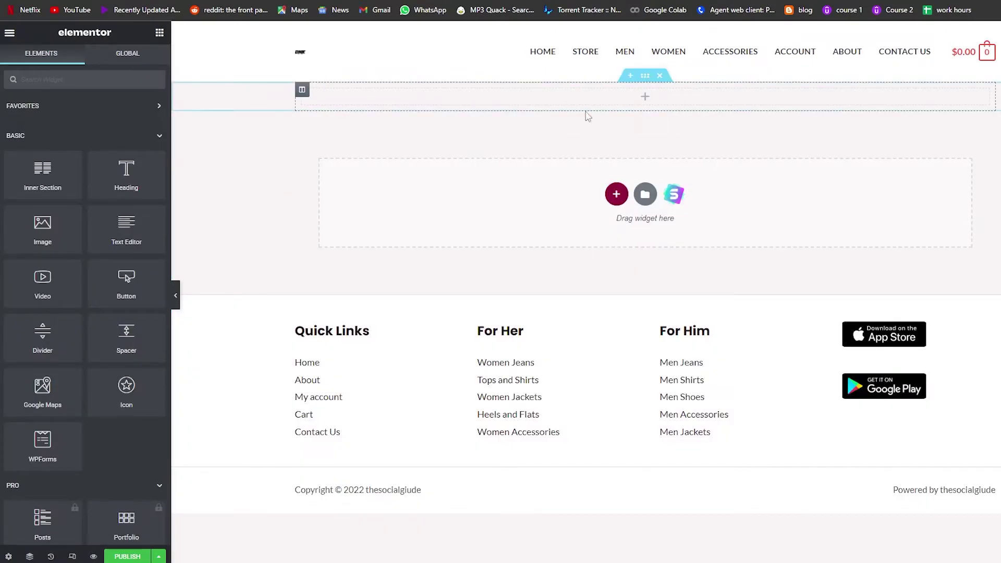
{"action": "left_click_drag", "start_coordinate": [43, 172], "coordinate": [643, 91]}
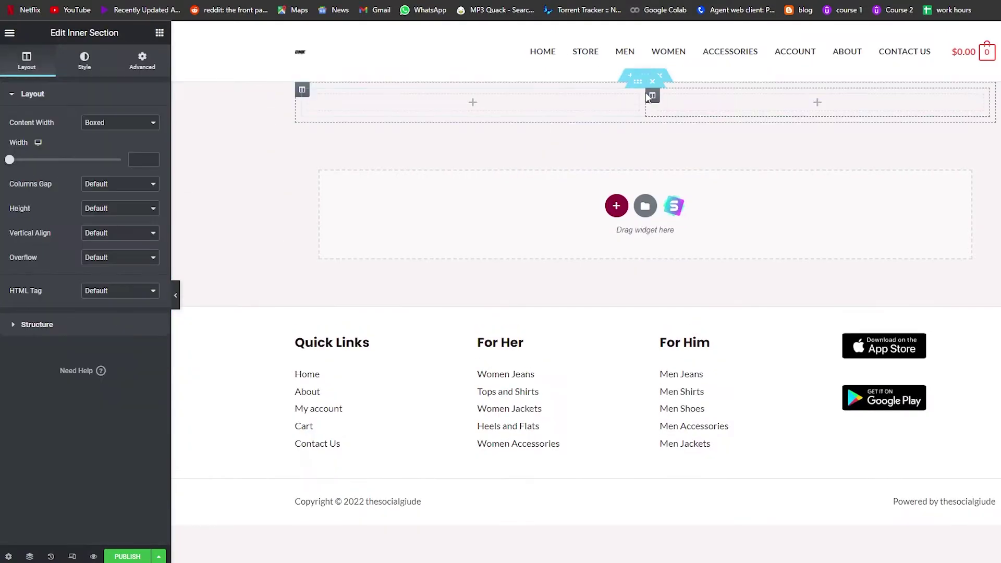
{"action": "left_click", "coordinate": [652, 97]}
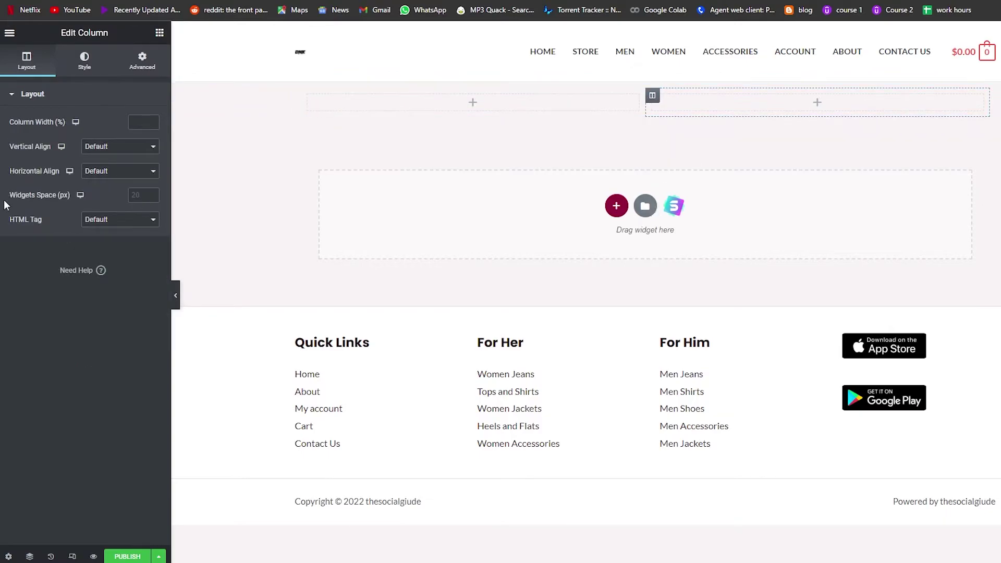
{"action": "right_click", "coordinate": [652, 96]}
{"action": "left_click", "coordinate": [699, 146]}
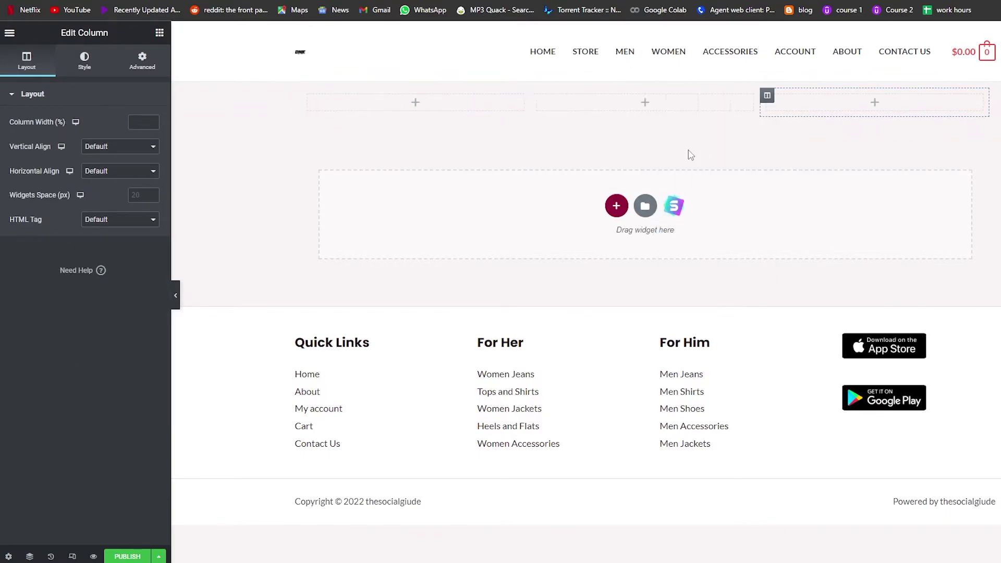
Put a Shortcode widget in the middle column and paste [ept3-block id="2955"] into it
{"action": "left_click", "coordinate": [646, 102]}
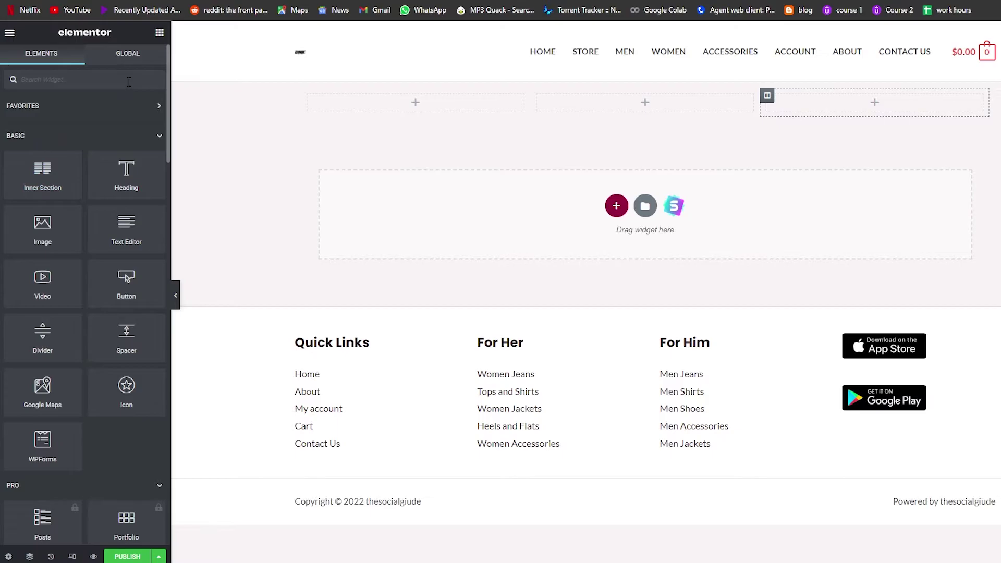
{"action": "type", "text": "sho"}
{"action": "left_click_drag", "start_coordinate": [42, 193], "coordinate": [645, 106]}
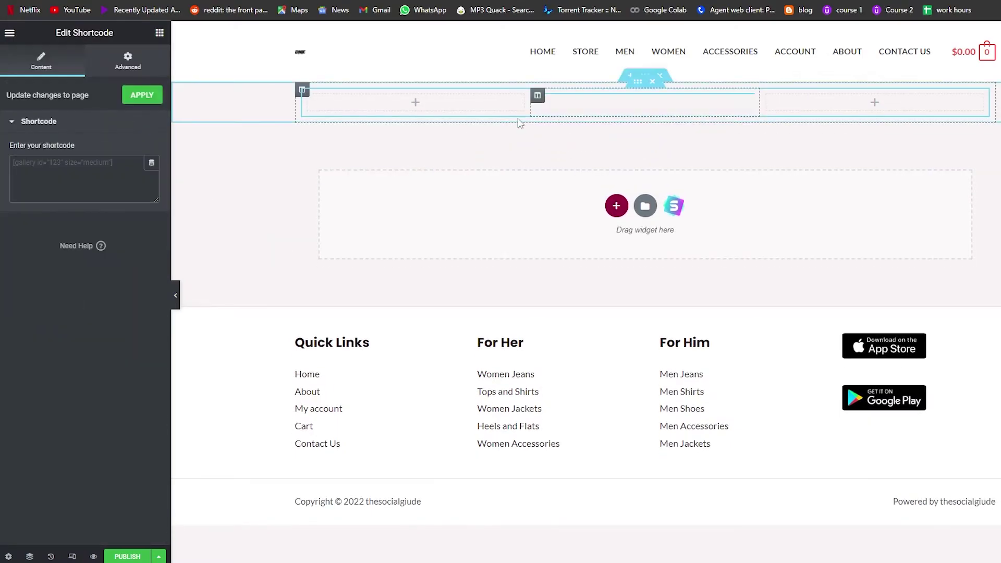
{"action": "left_click", "coordinate": [84, 186]}
{"action": "type", "text": "[ept3-block id=\"2955\"]"}
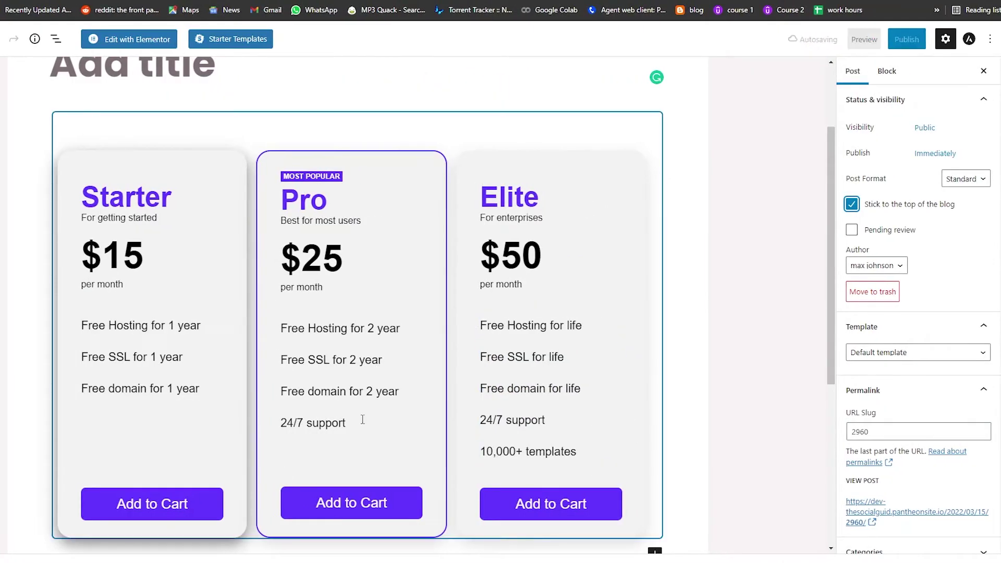
Browse the block inserter, then select the Pricing Table block to show its colour, misc and layout settings
{"action": "scroll", "coordinate": [362, 418], "scroll_direction": "up", "scroll_amount": 3}
{"action": "scroll", "coordinate": [211, 194], "scroll_direction": "down", "scroll_amount": 3}
{"action": "scroll", "coordinate": [74, 358], "scroll_direction": "down", "scroll_amount": 5}
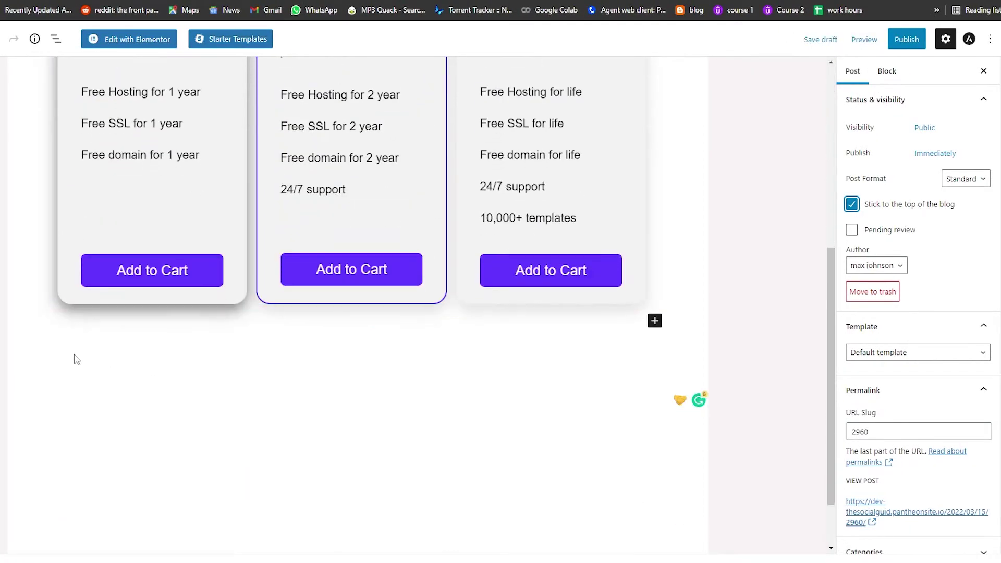
{"action": "scroll", "coordinate": [400, 241], "scroll_direction": "up", "scroll_amount": 3}
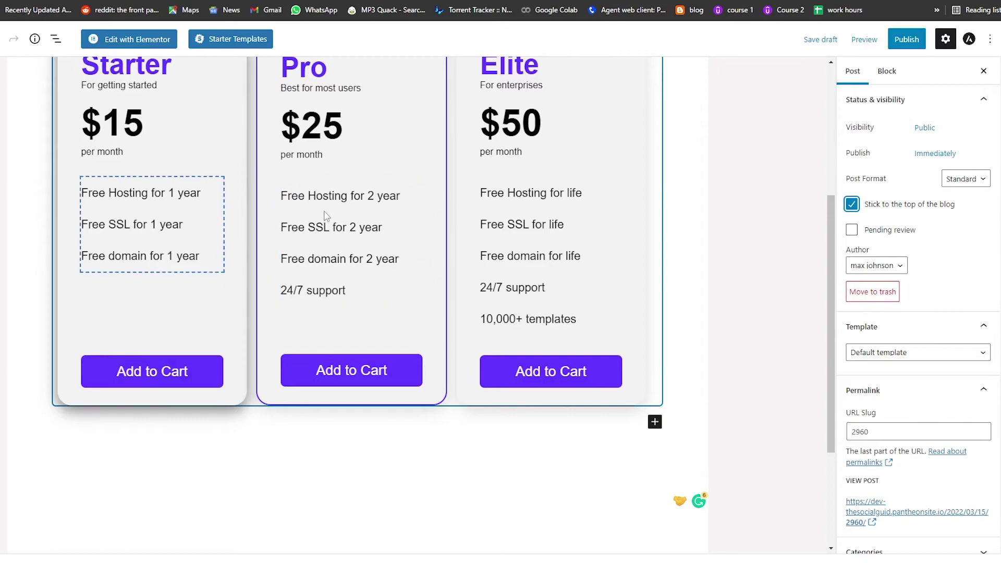
{"action": "scroll", "coordinate": [326, 215], "scroll_direction": "up", "scroll_amount": 4}
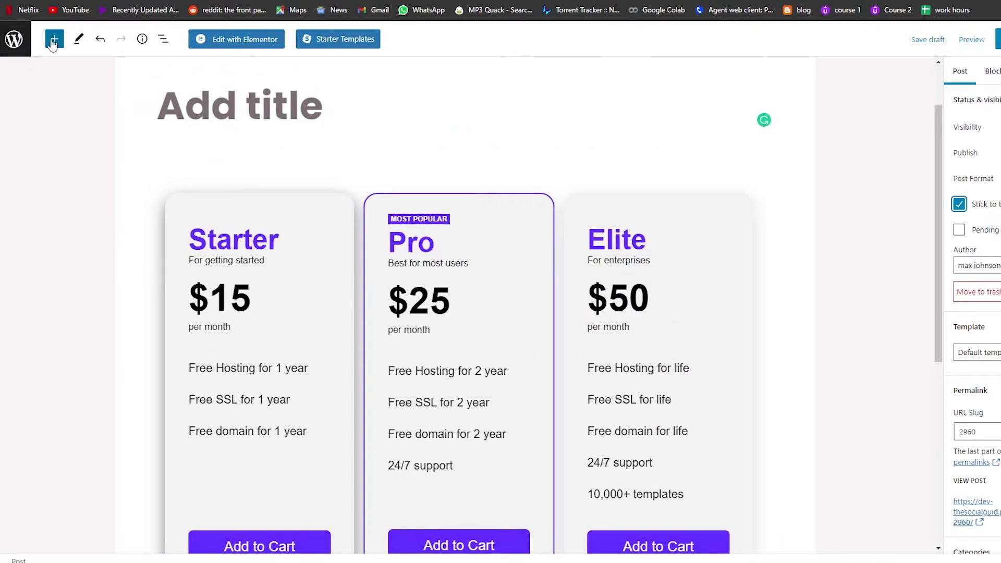
{"action": "left_click", "coordinate": [54, 39]}
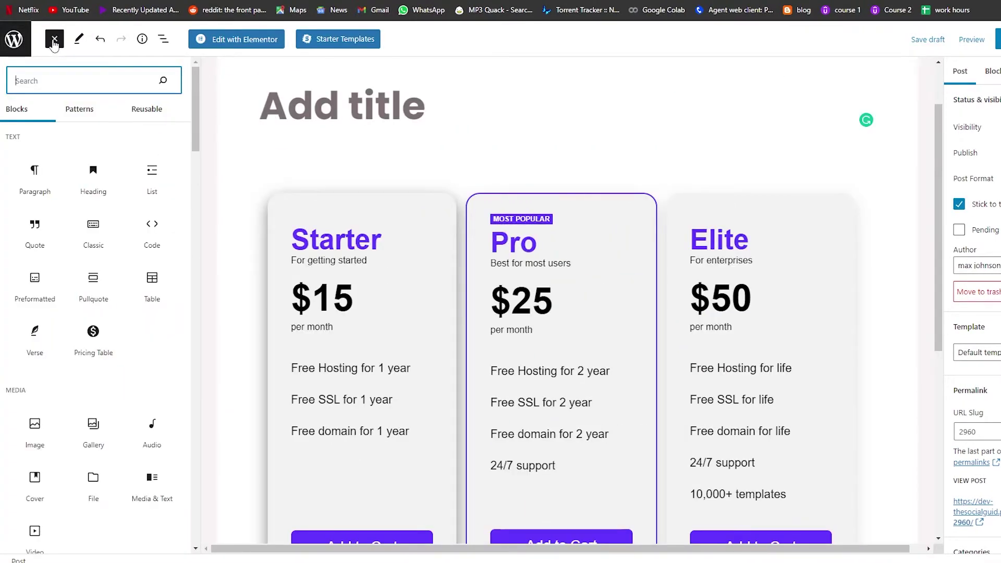
{"action": "scroll", "coordinate": [104, 312], "scroll_direction": "down", "scroll_amount": 5}
{"action": "scroll", "coordinate": [104, 292], "scroll_direction": "up", "scroll_amount": 2}
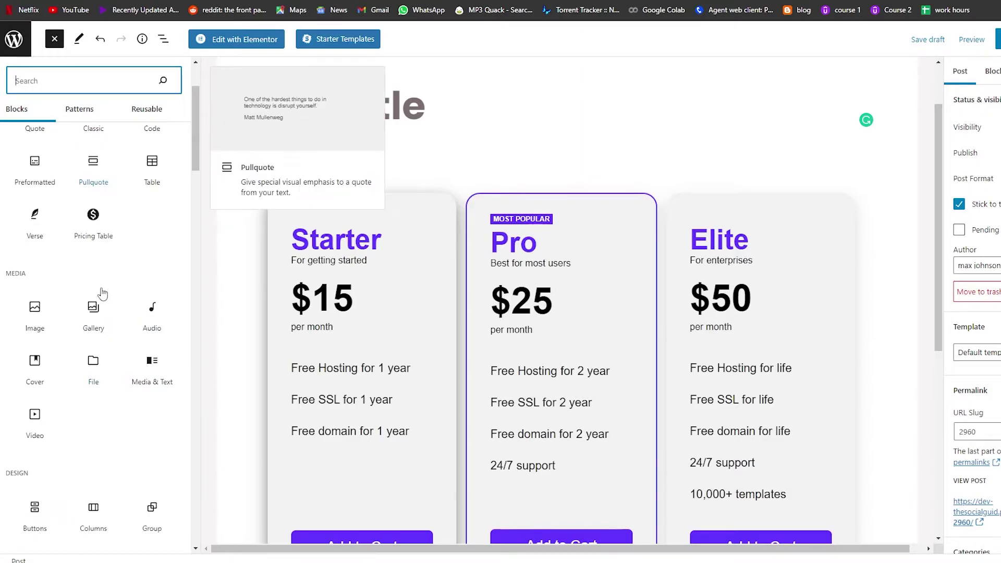
{"action": "scroll", "coordinate": [89, 268], "scroll_direction": "down", "scroll_amount": 6}
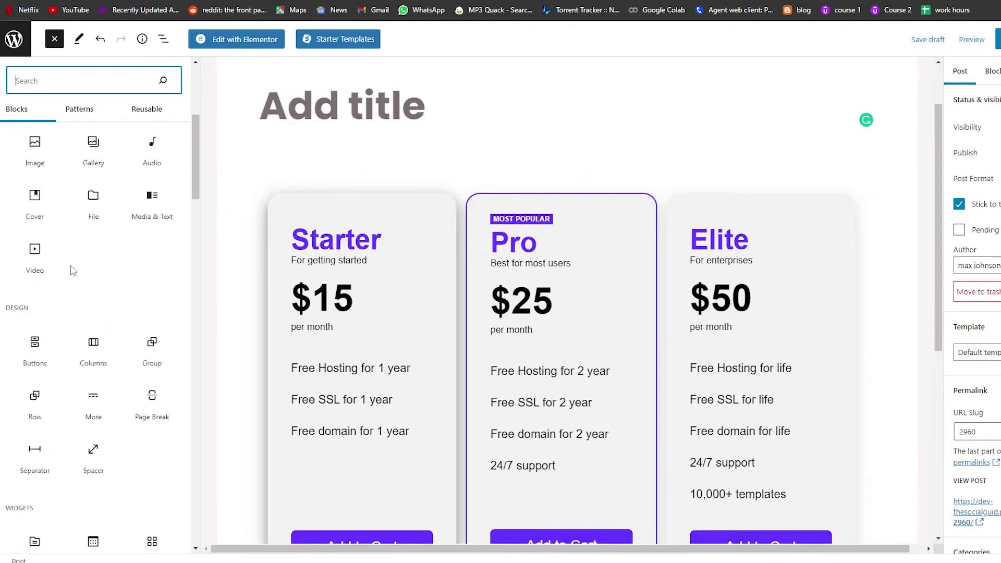
{"action": "scroll", "coordinate": [110, 272], "scroll_direction": "down", "scroll_amount": 3}
{"action": "scroll", "coordinate": [585, 308], "scroll_direction": "down", "scroll_amount": 3}
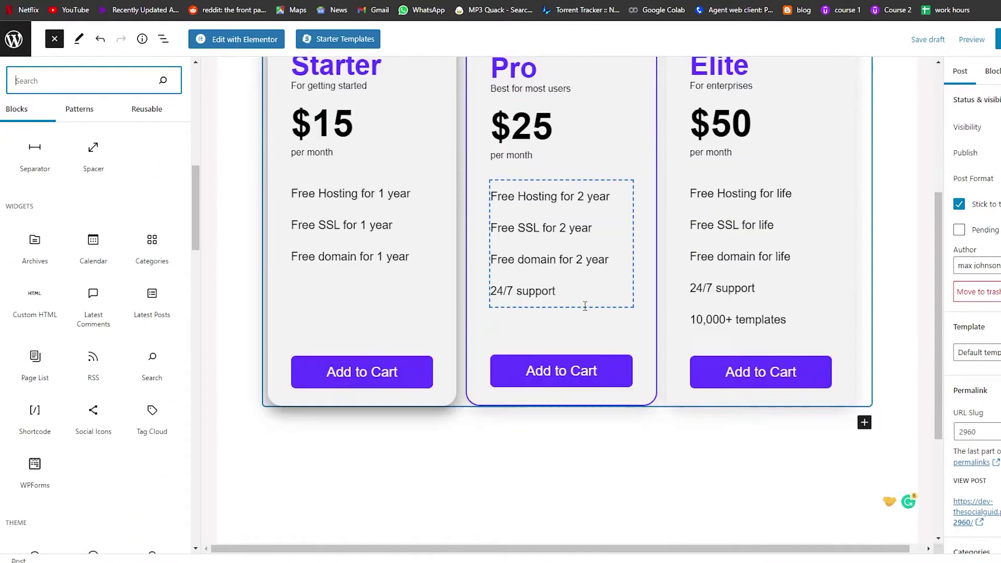
{"action": "scroll", "coordinate": [625, 144], "scroll_direction": "up", "scroll_amount": 3}
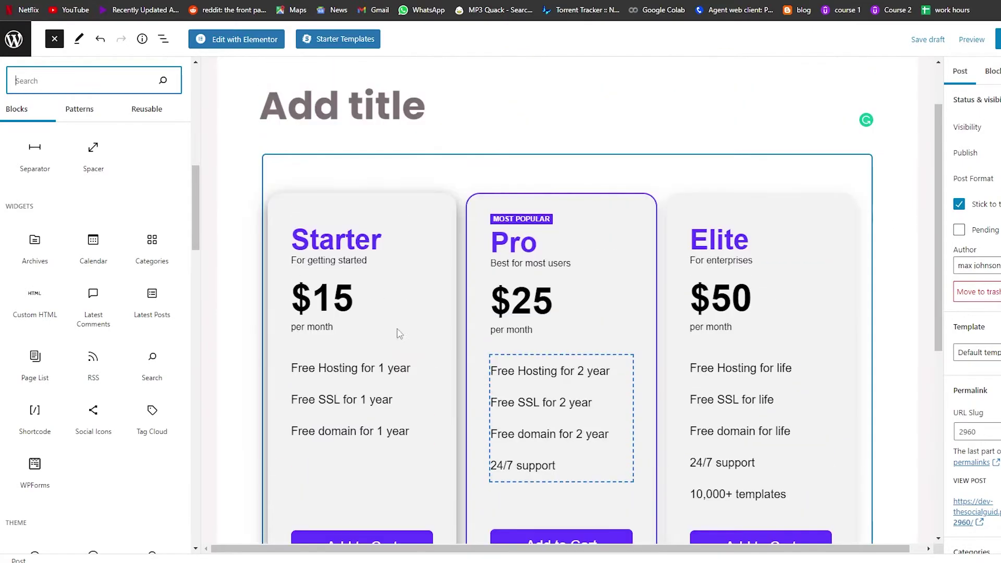
{"action": "scroll", "coordinate": [534, 205], "scroll_direction": "down", "scroll_amount": 2}
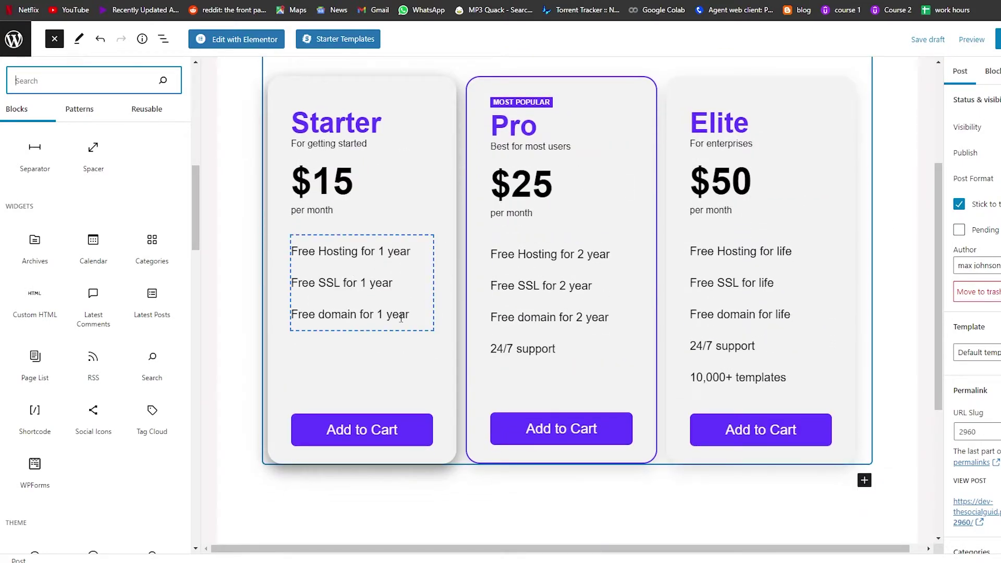
{"action": "left_click", "coordinate": [306, 268]}
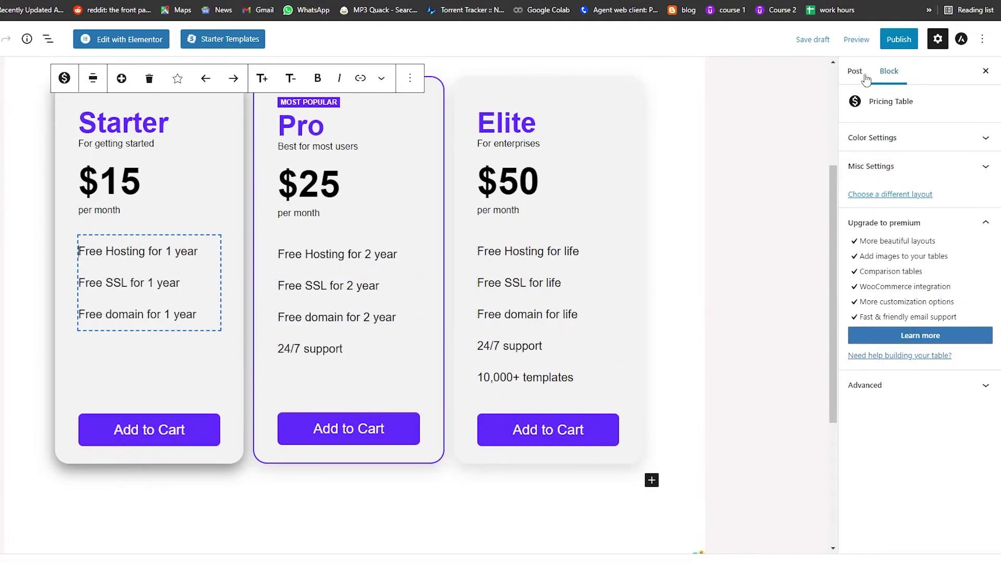
Publish the post with the Starter, Pro and Elite pricing table and view it live
{"action": "left_click", "coordinate": [899, 39]}
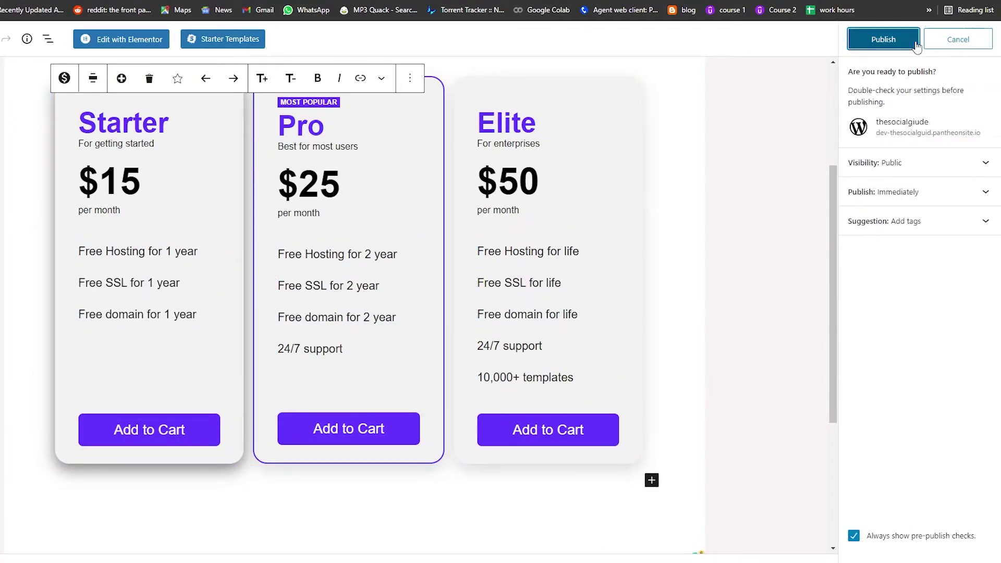
{"action": "left_click", "coordinate": [916, 44]}
{"action": "scroll", "coordinate": [608, 377], "scroll_direction": "down", "scroll_amount": 1}
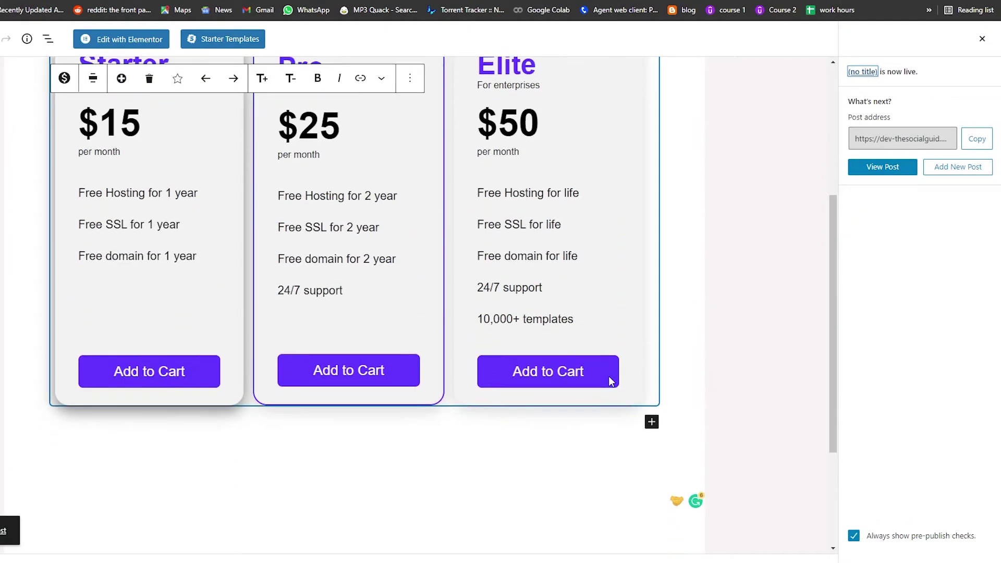
{"action": "scroll", "coordinate": [613, 370], "scroll_direction": "up", "scroll_amount": 3}
{"action": "scroll", "coordinate": [615, 365], "scroll_direction": "down", "scroll_amount": 5}
{"action": "scroll", "coordinate": [201, 306], "scroll_direction": "up", "scroll_amount": 5}
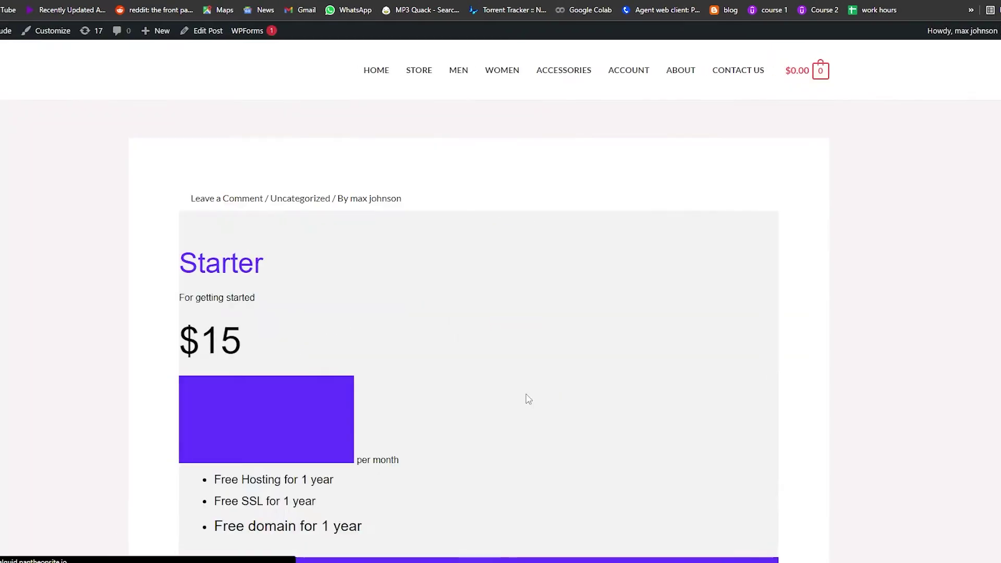
Back in the block editor, accept Grammarly's 'Startup' spelling fix for the title
{"action": "scroll", "coordinate": [521, 408], "scroll_direction": "down", "scroll_amount": 3}
{"action": "scroll", "coordinate": [402, 450], "scroll_direction": "up", "scroll_amount": 2}
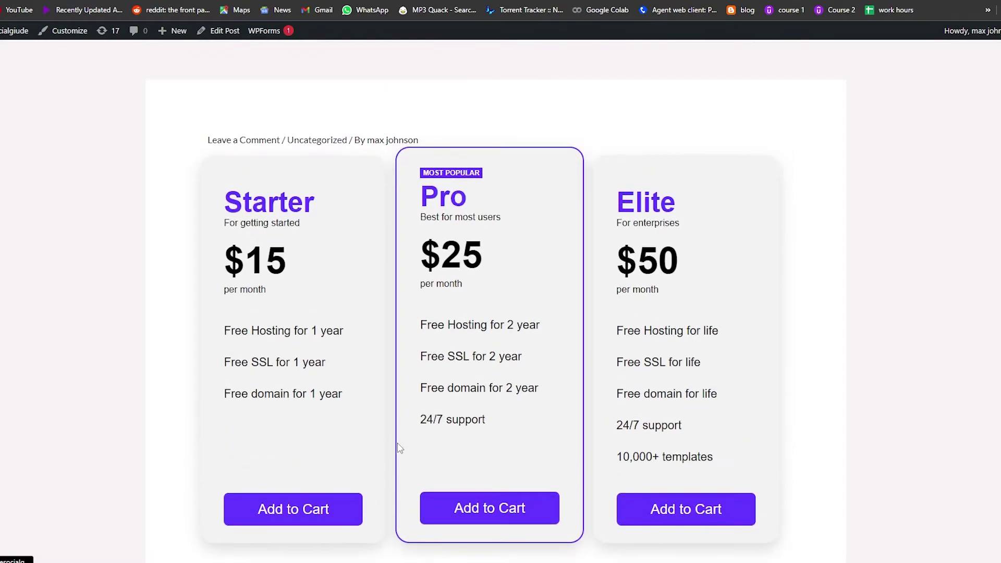
{"action": "scroll", "coordinate": [418, 435], "scroll_direction": "down", "scroll_amount": 5}
{"action": "scroll", "coordinate": [440, 439], "scroll_direction": "up", "scroll_amount": 6}
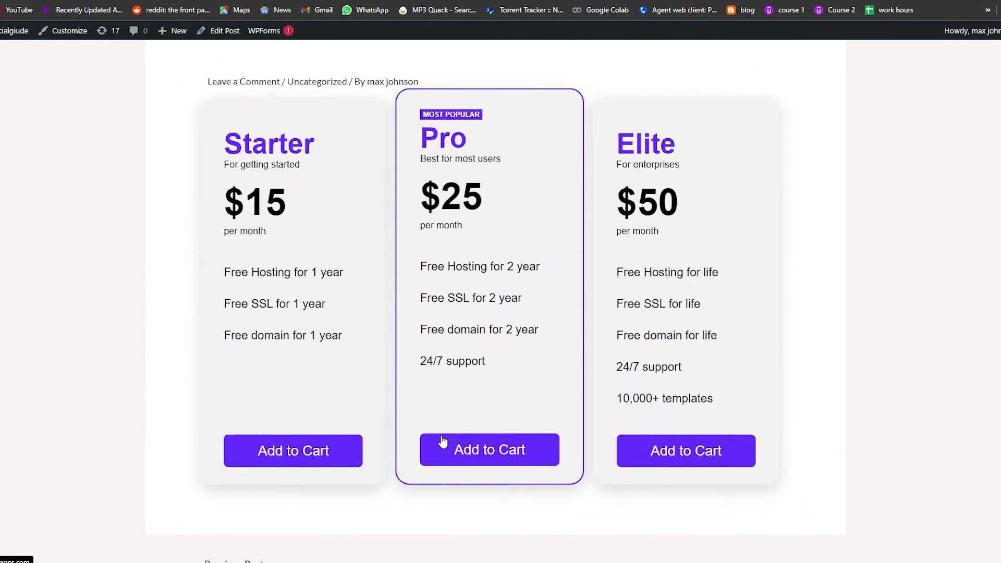
{"action": "scroll", "coordinate": [368, 335], "scroll_direction": "down", "scroll_amount": 1}
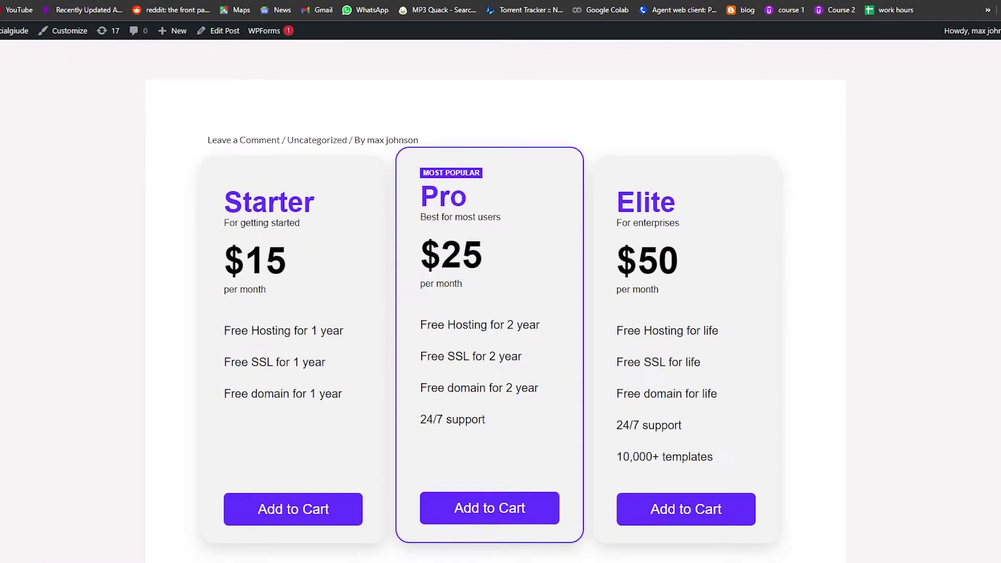
{"action": "key", "text": "ctrl+w"}
{"action": "scroll", "coordinate": [241, 253], "scroll_direction": "down", "scroll_amount": 2}
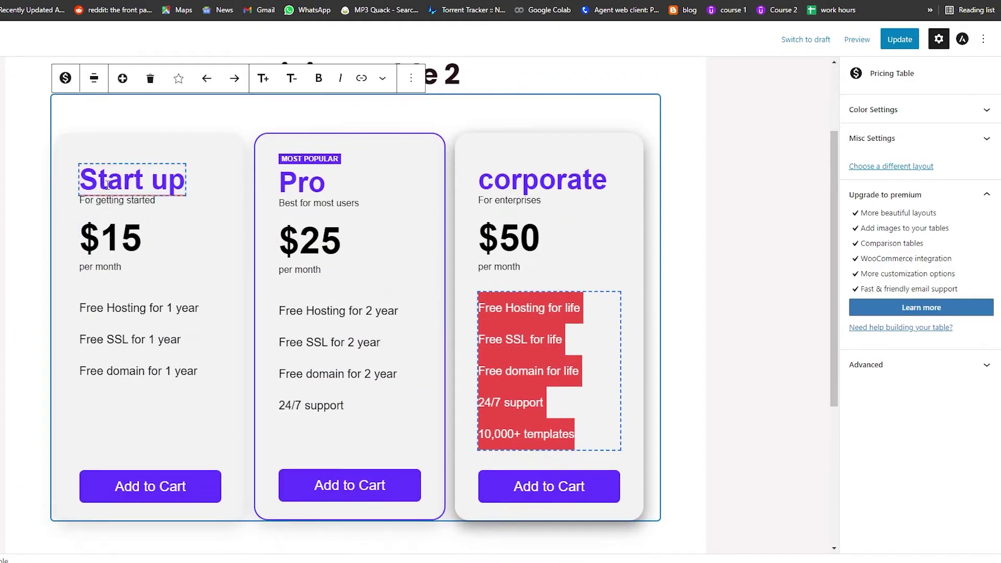
{"action": "mouse_move", "coordinate": [143, 186]}
{"action": "left_click", "coordinate": [98, 222]}
Leave the Pricing Table 2 editor without saving to return to the Reusable blocks list
{"action": "scroll", "coordinate": [98, 225], "scroll_direction": "up", "scroll_amount": 2}
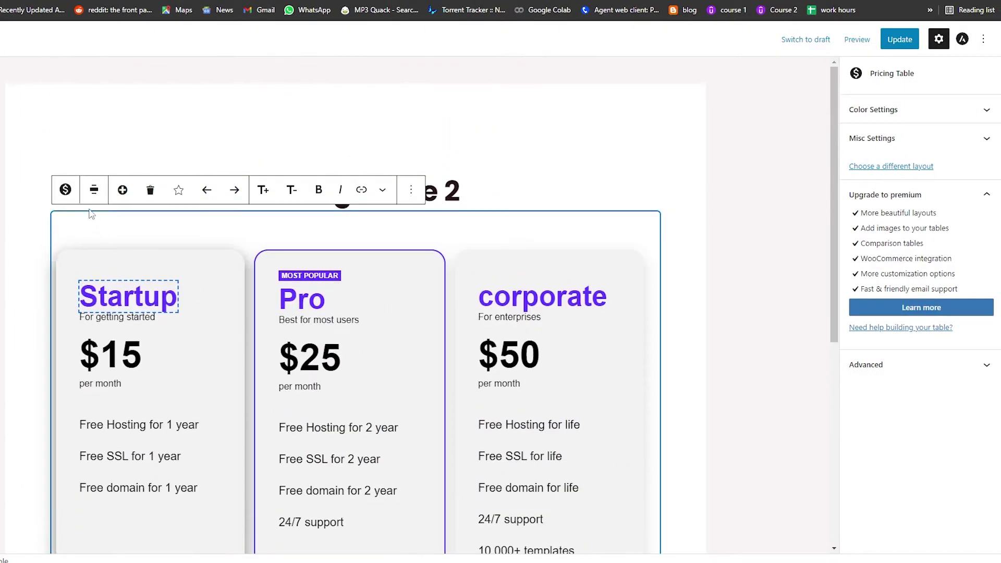
{"action": "key", "text": "ctrl+w"}
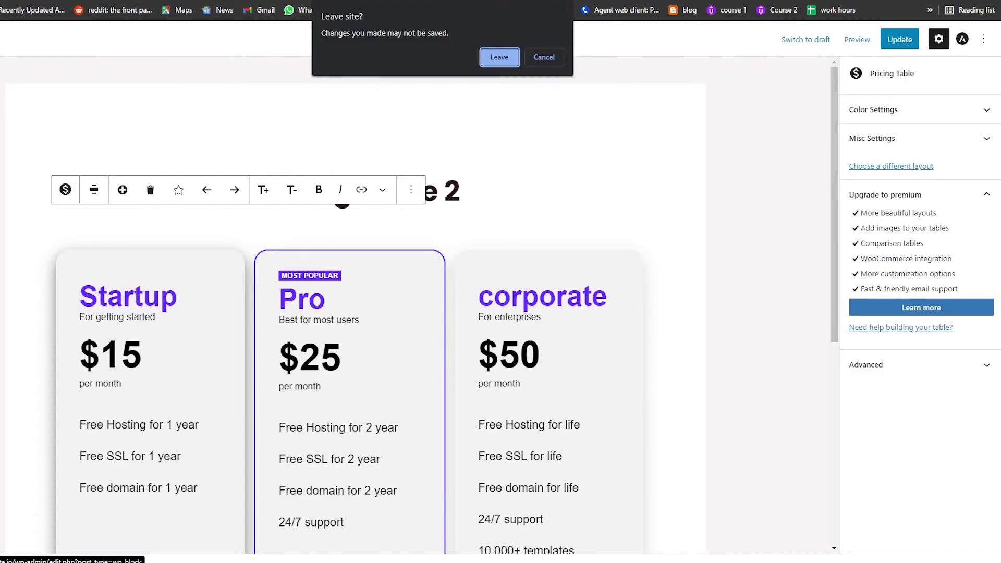
{"action": "key", "text": "Escape"}
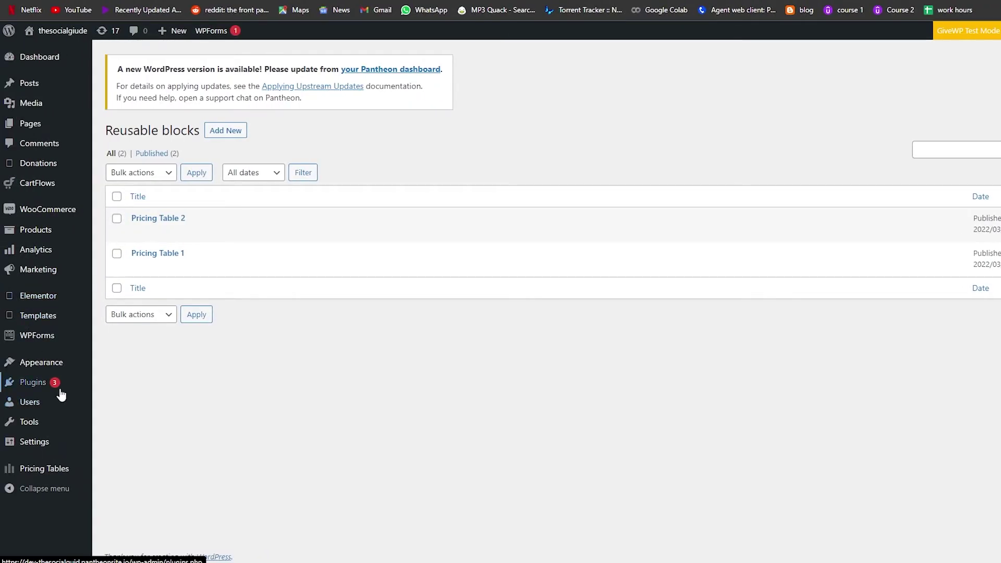
Go back to the live post displaying the Starter $15, Pro $25 and Elite $50 plans
{"action": "mouse_move", "coordinate": [81, 382]}
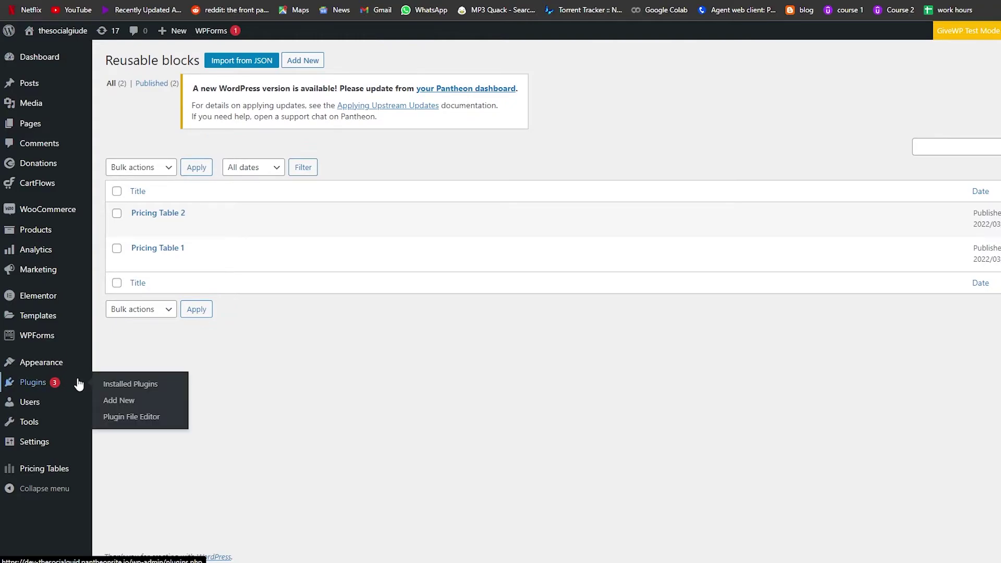
{"action": "mouse_move", "coordinate": [47, 475]}
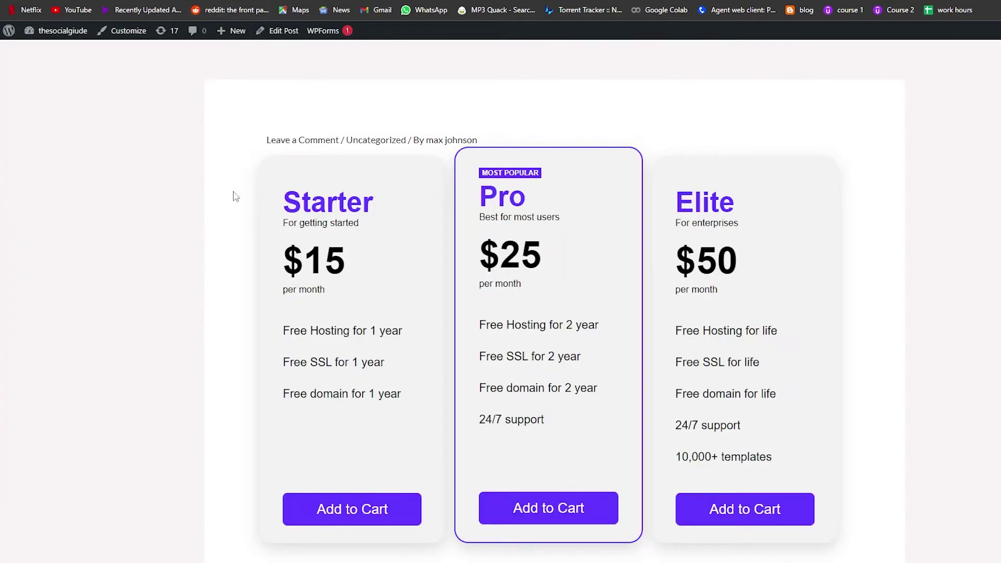
{"action": "scroll", "coordinate": [236, 197], "scroll_direction": "down", "scroll_amount": 2}
{"action": "scroll", "coordinate": [907, 186], "scroll_direction": "up", "scroll_amount": 1}
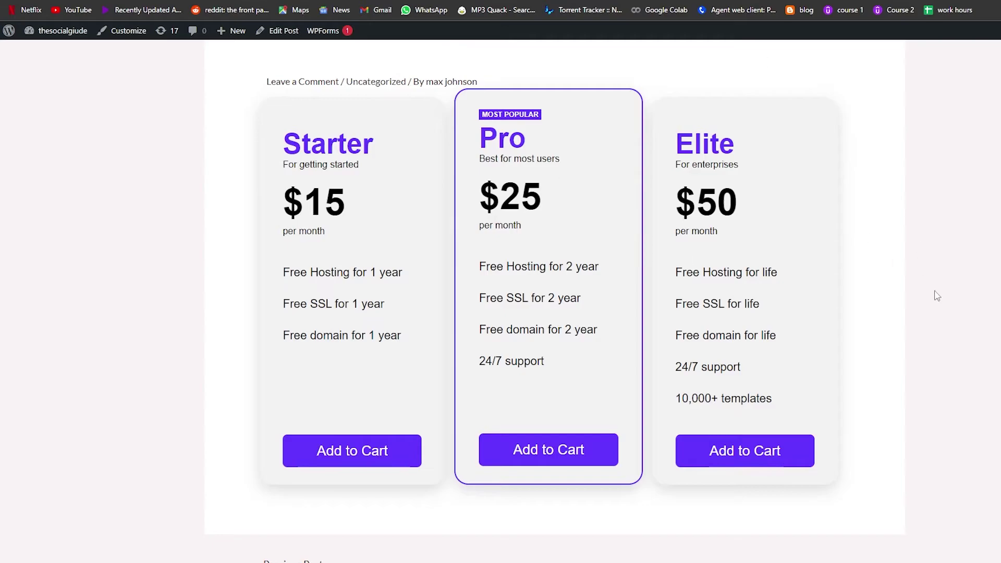
{"action": "scroll", "coordinate": [624, 301], "scroll_direction": "down", "scroll_amount": 1}
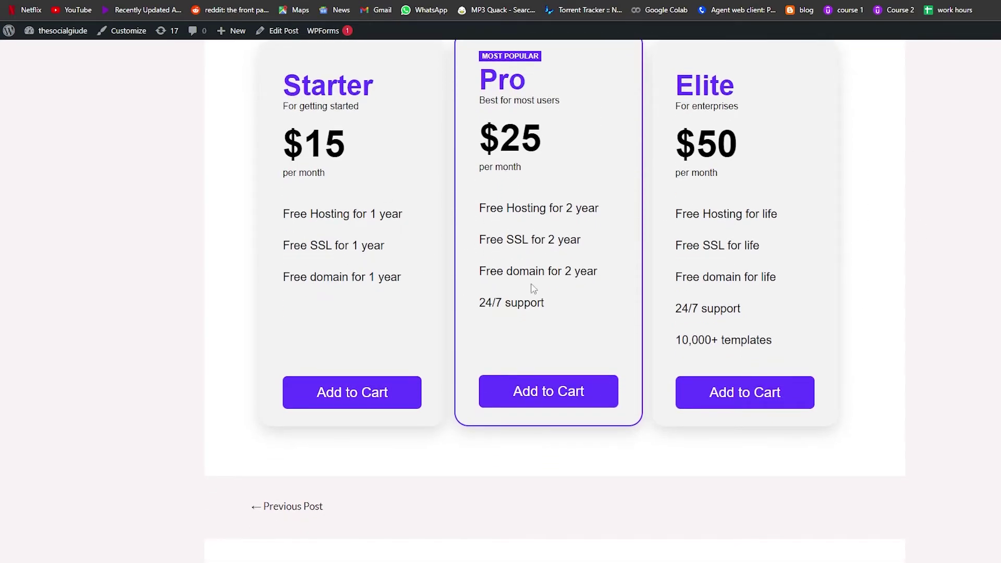
{"action": "left_click_drag", "start_coordinate": [548, 310], "coordinate": [503, 271]}
{"action": "left_click", "coordinate": [512, 121]}
{"action": "left_click_drag", "start_coordinate": [512, 216], "coordinate": [542, 313]}
{"action": "left_click", "coordinate": [581, 292]}
{"action": "scroll", "coordinate": [513, 187], "scroll_direction": "up", "scroll_amount": 2}
{"action": "left_click_drag", "start_coordinate": [499, 198], "coordinate": [527, 198]}
{"action": "left_click_drag", "start_coordinate": [336, 202], "coordinate": [760, 217]}
{"action": "left_click", "coordinate": [747, 212]}
Install and activate the WooCommerce Tiered Price Table plugin from the search results
{"action": "scroll", "coordinate": [548, 199], "scroll_direction": "up", "scroll_amount": 1}
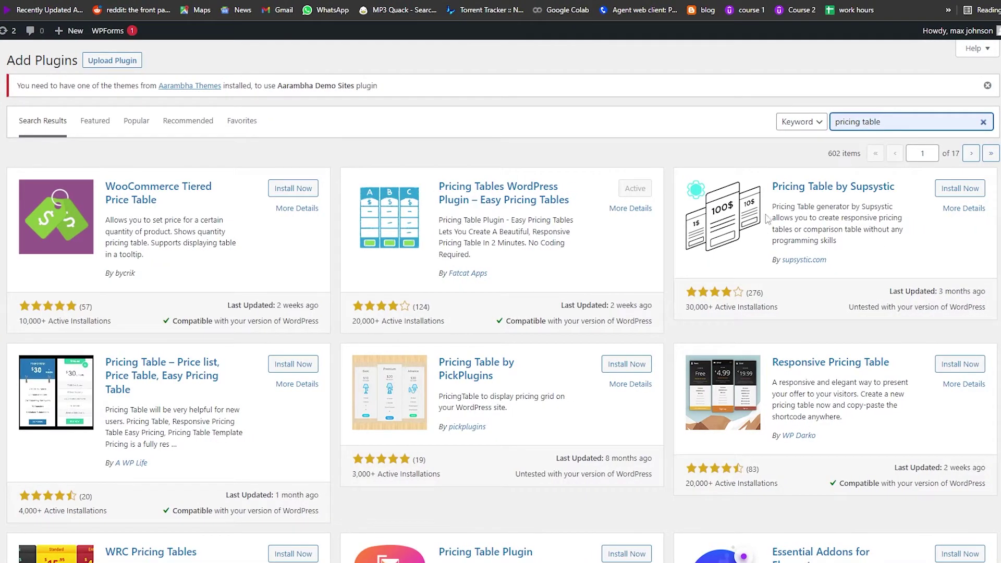
{"action": "scroll", "coordinate": [815, 114], "scroll_direction": "down", "scroll_amount": 1}
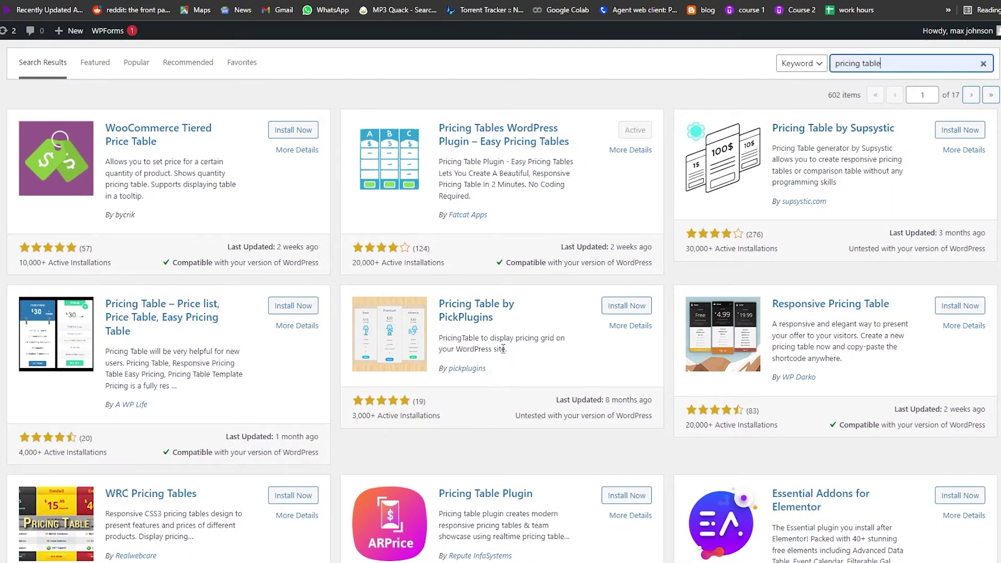
{"action": "scroll", "coordinate": [440, 324], "scroll_direction": "down", "scroll_amount": 3}
{"action": "scroll", "coordinate": [439, 323], "scroll_direction": "down", "scroll_amount": 1}
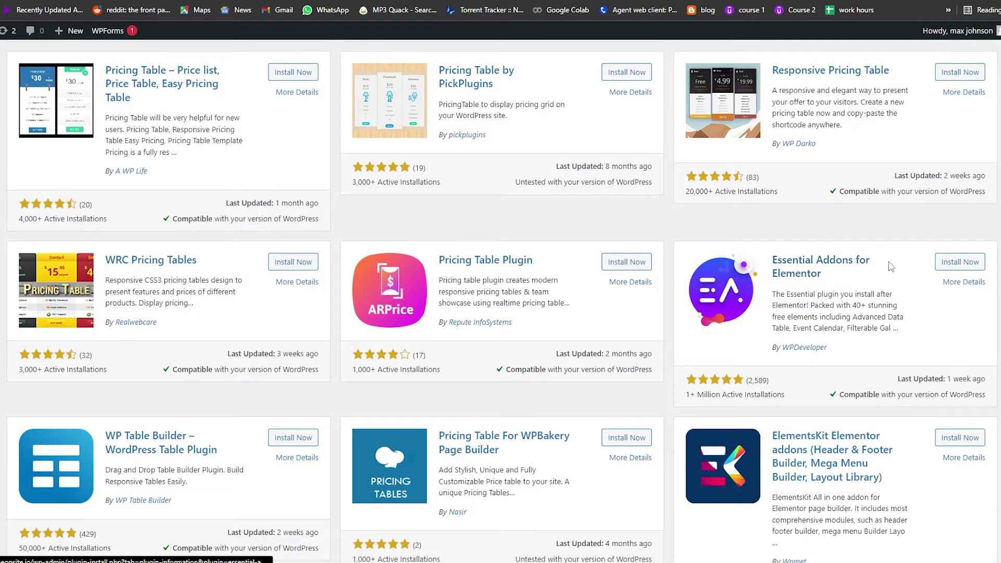
{"action": "scroll", "coordinate": [808, 375], "scroll_direction": "down", "scroll_amount": 1}
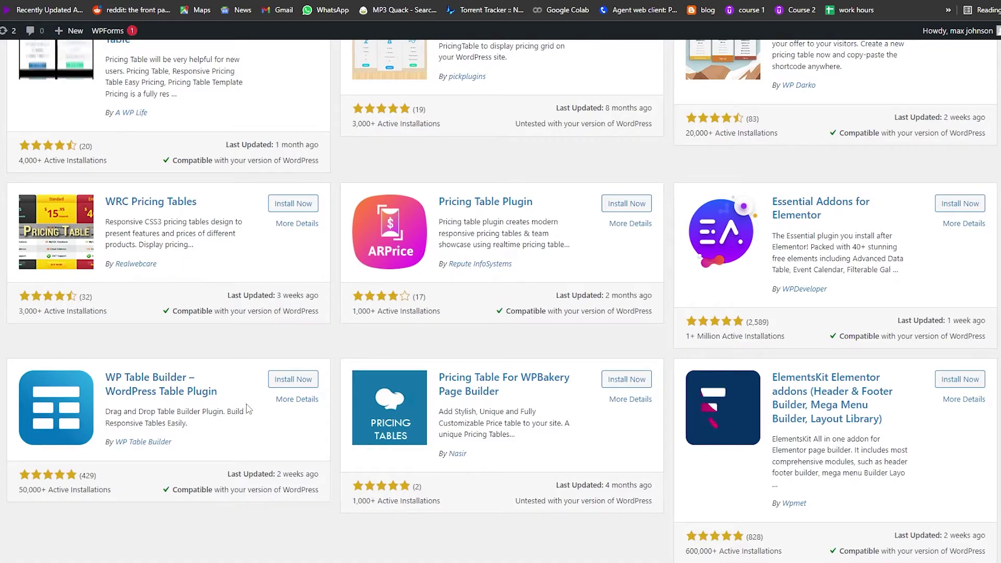
{"action": "scroll", "coordinate": [266, 443], "scroll_direction": "up", "scroll_amount": 6}
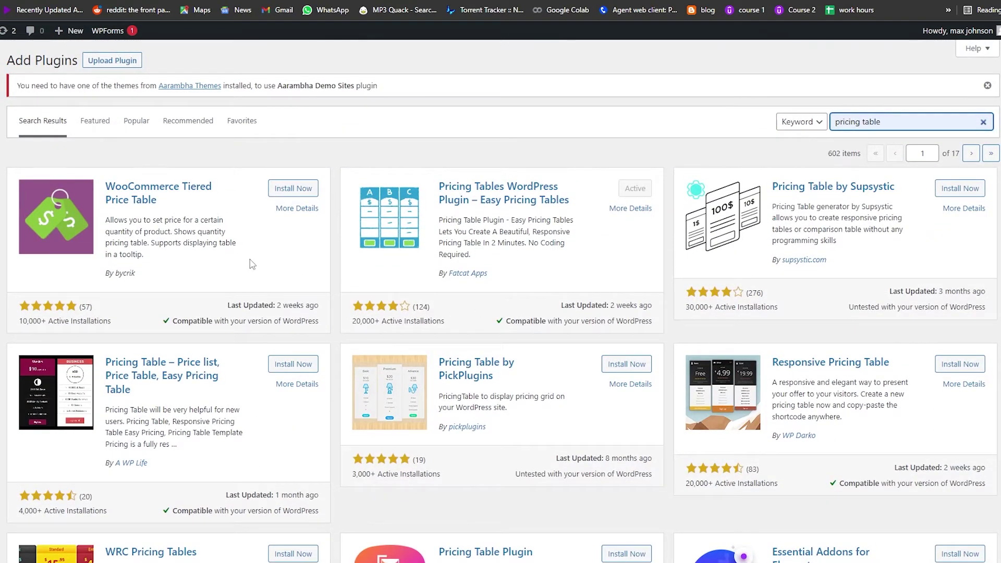
{"action": "left_click", "coordinate": [290, 193]}
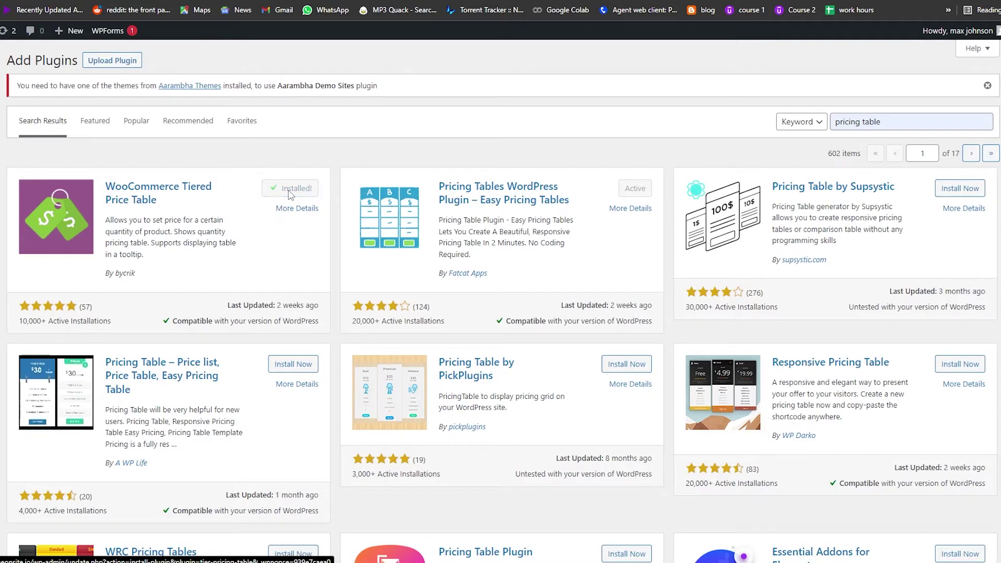
{"action": "left_click", "coordinate": [290, 190]}
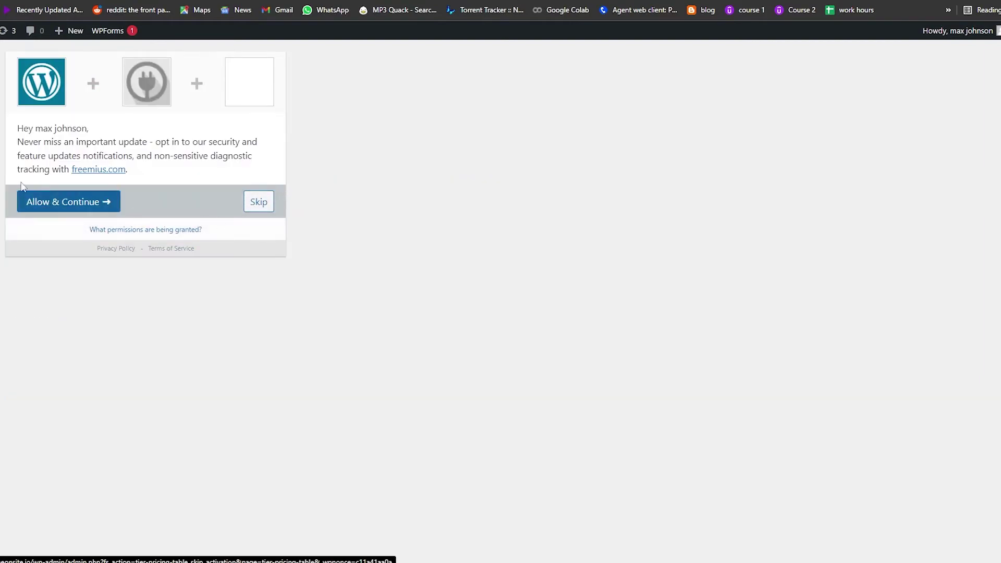
Accept the Freemius opt-in with Allow & Continue to reach the Tiered Pricing settings
{"action": "left_click", "coordinate": [78, 208]}
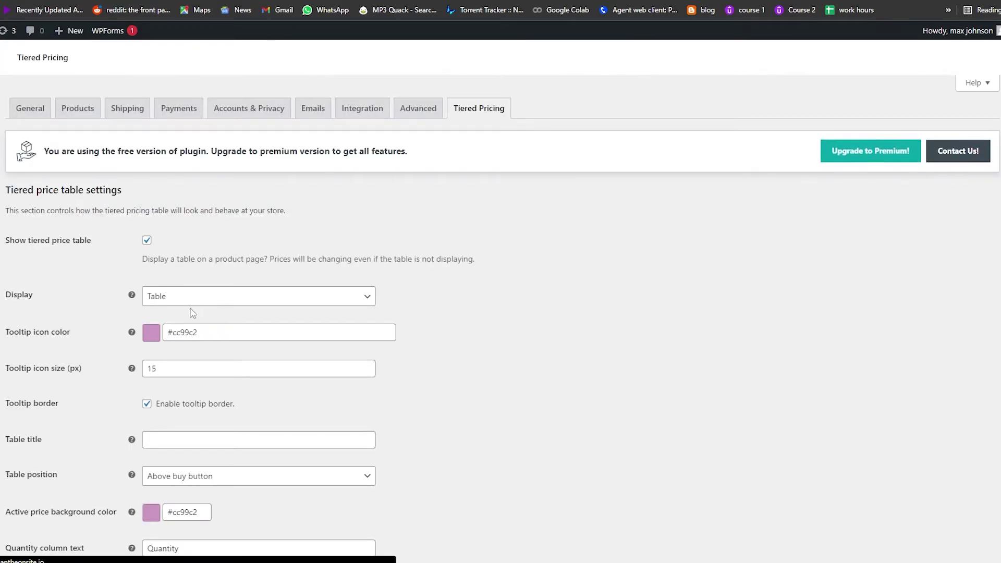
{"action": "scroll", "coordinate": [387, 189], "scroll_direction": "down", "scroll_amount": 2}
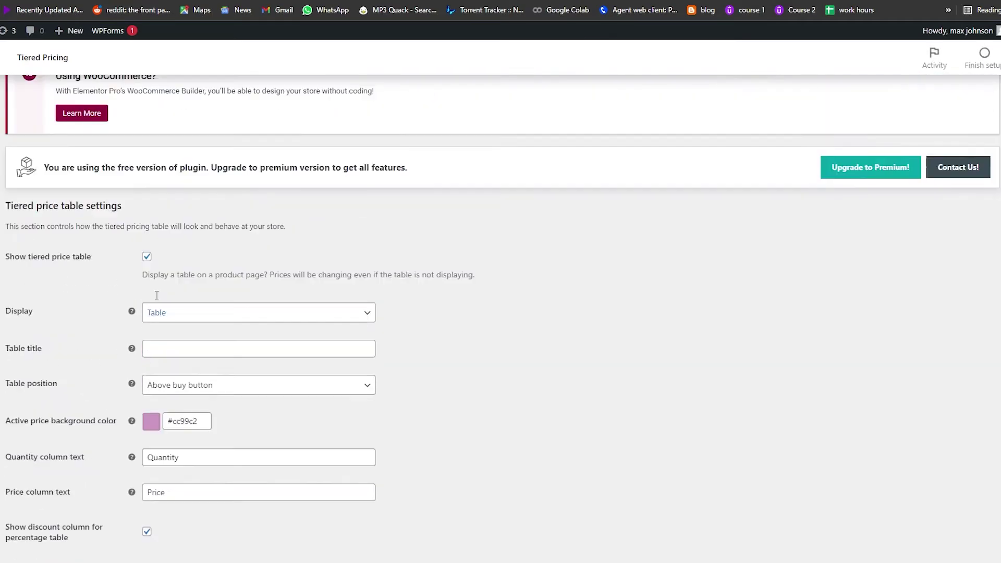
{"action": "scroll", "coordinate": [142, 157], "scroll_direction": "down", "scroll_amount": 5}
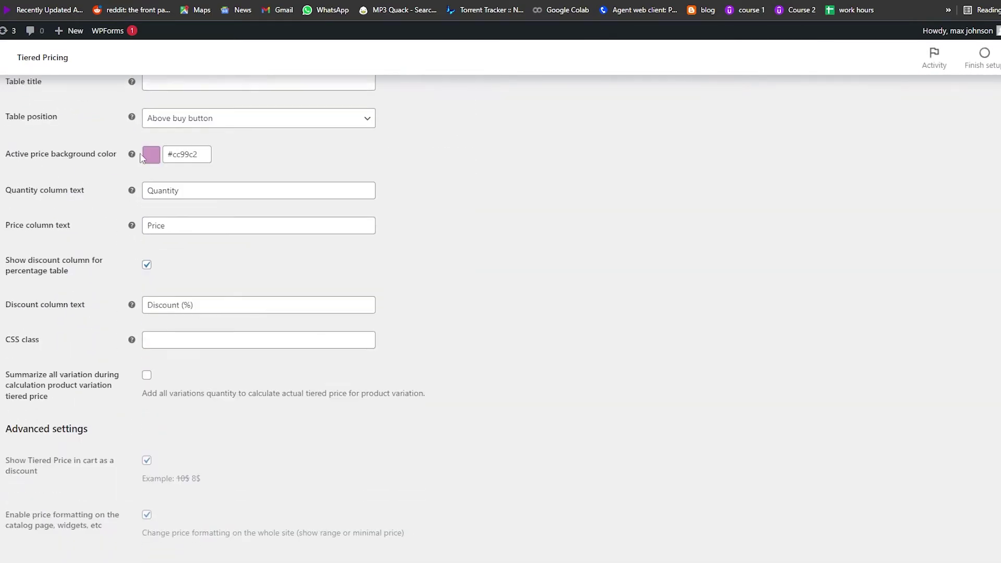
{"action": "scroll", "coordinate": [137, 157], "scroll_direction": "up", "scroll_amount": 1}
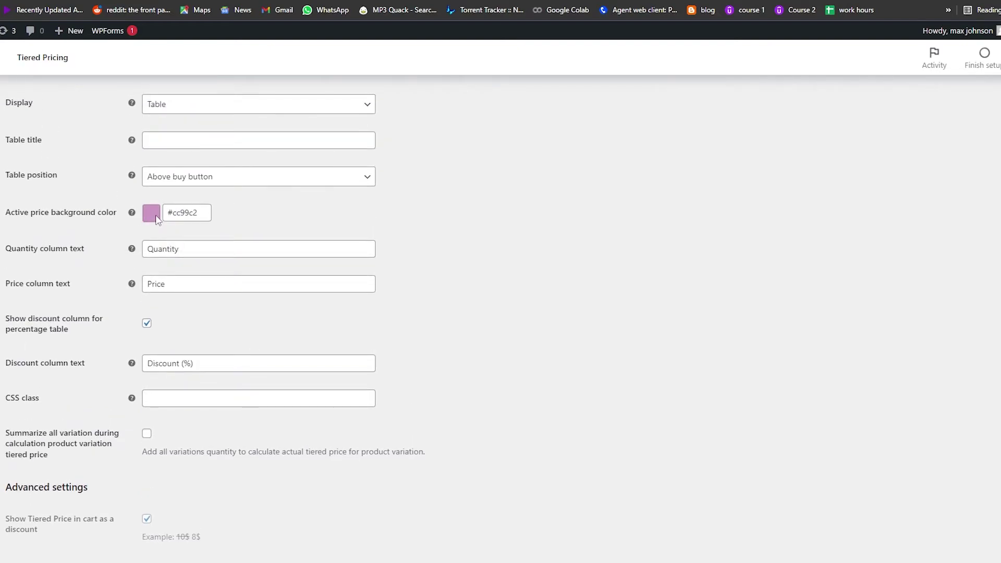
{"action": "scroll", "coordinate": [157, 220], "scroll_direction": "down", "scroll_amount": 1}
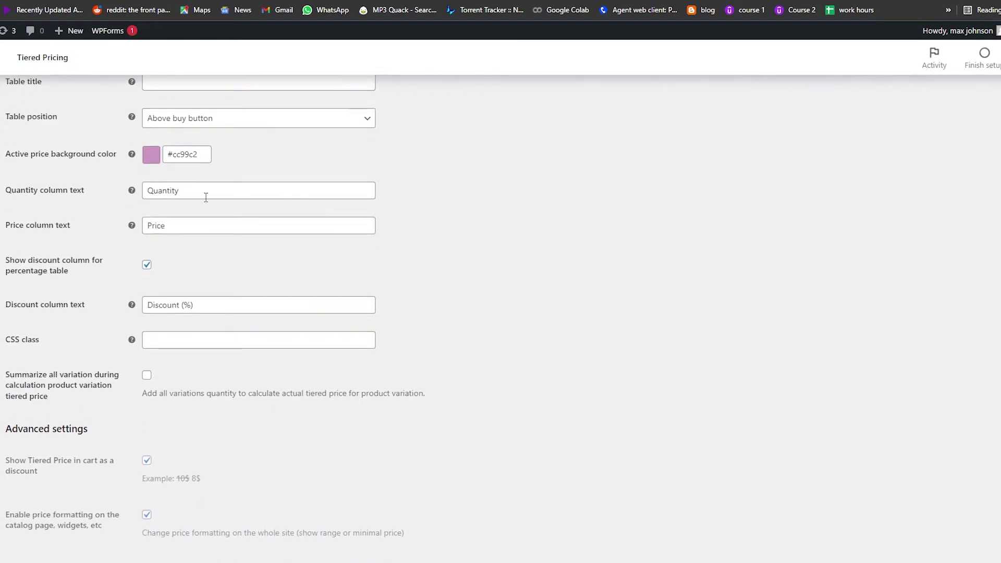
{"action": "scroll", "coordinate": [206, 213], "scroll_direction": "down", "scroll_amount": 3}
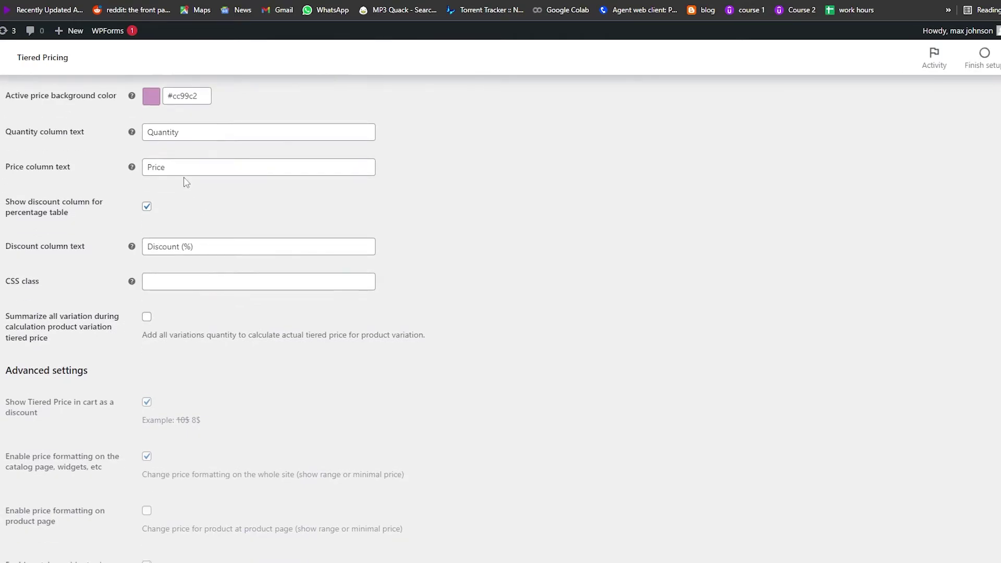
{"action": "scroll", "coordinate": [226, 424], "scroll_direction": "down", "scroll_amount": 2}
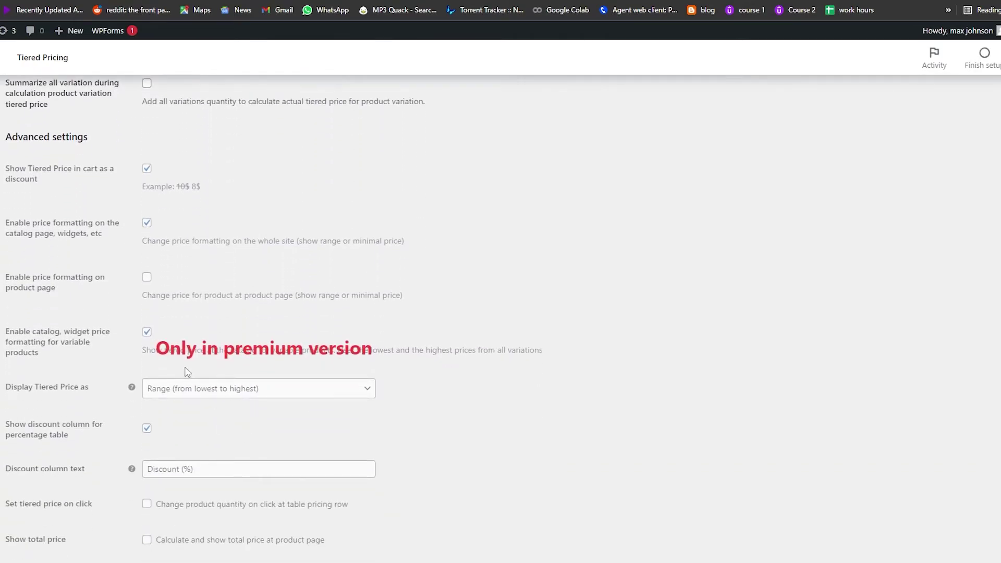
{"action": "scroll", "coordinate": [164, 274], "scroll_direction": "down", "scroll_amount": 3}
{"action": "scroll", "coordinate": [225, 339], "scroll_direction": "down", "scroll_amount": 4}
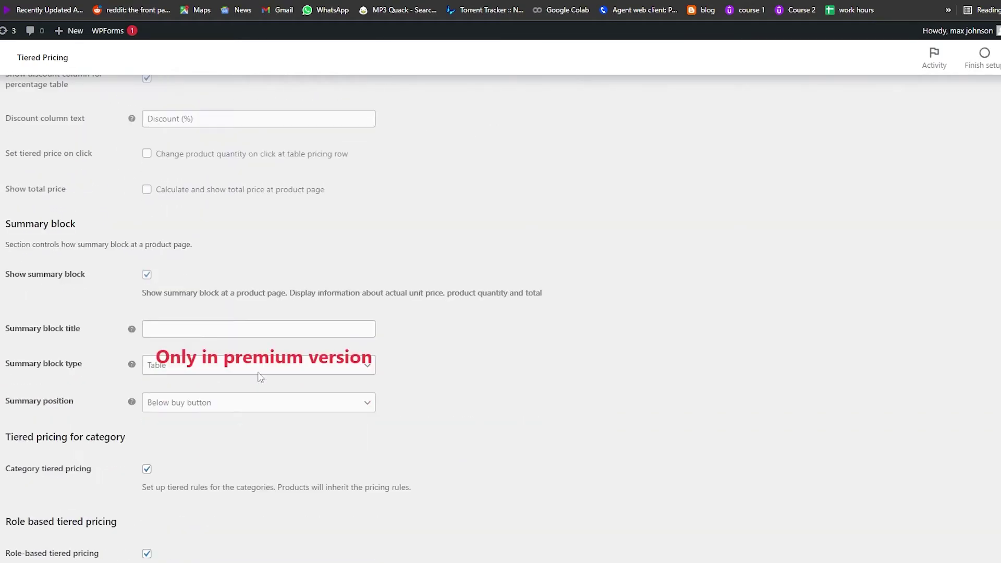
{"action": "scroll", "coordinate": [274, 399], "scroll_direction": "up", "scroll_amount": 13}
{"action": "scroll", "coordinate": [727, 327], "scroll_direction": "up", "scroll_amount": 5}
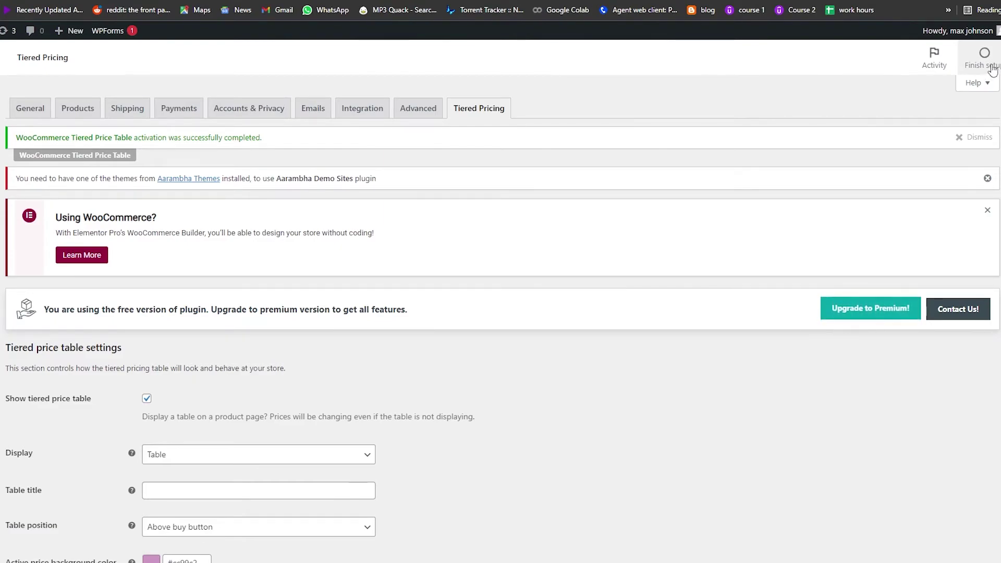
{"action": "left_click", "coordinate": [30, 108]}
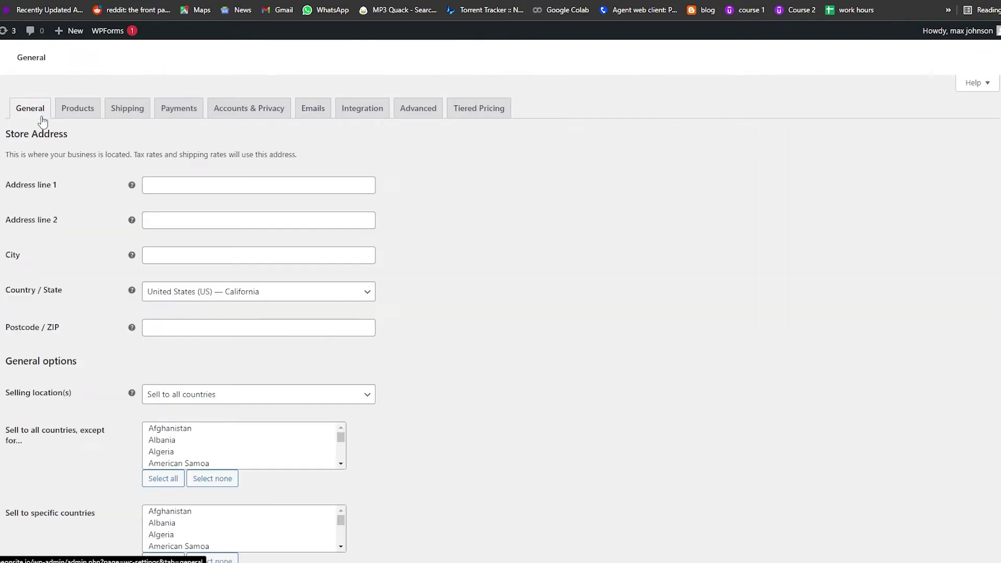
{"action": "left_click", "coordinate": [81, 114]}
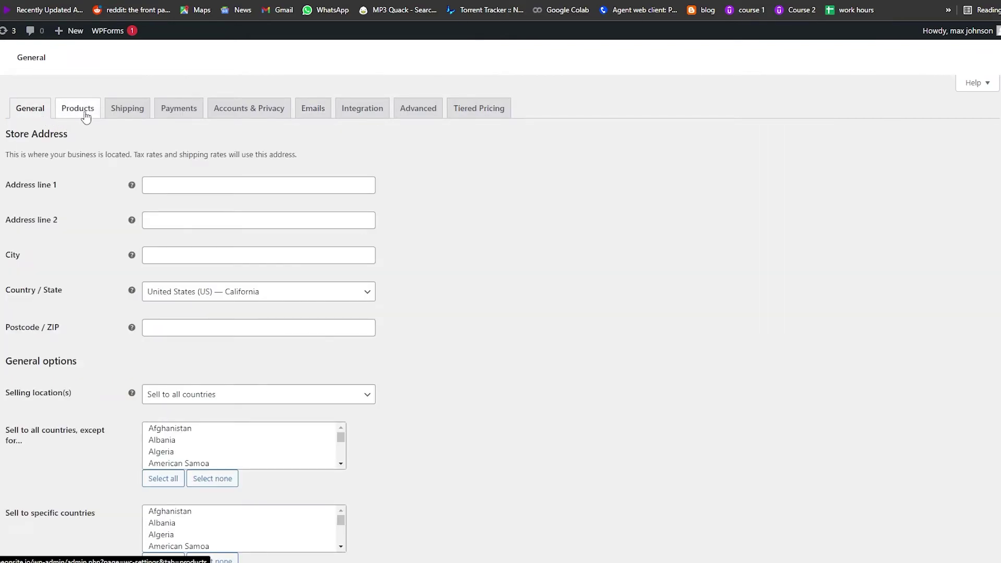
{"action": "left_click", "coordinate": [127, 112]}
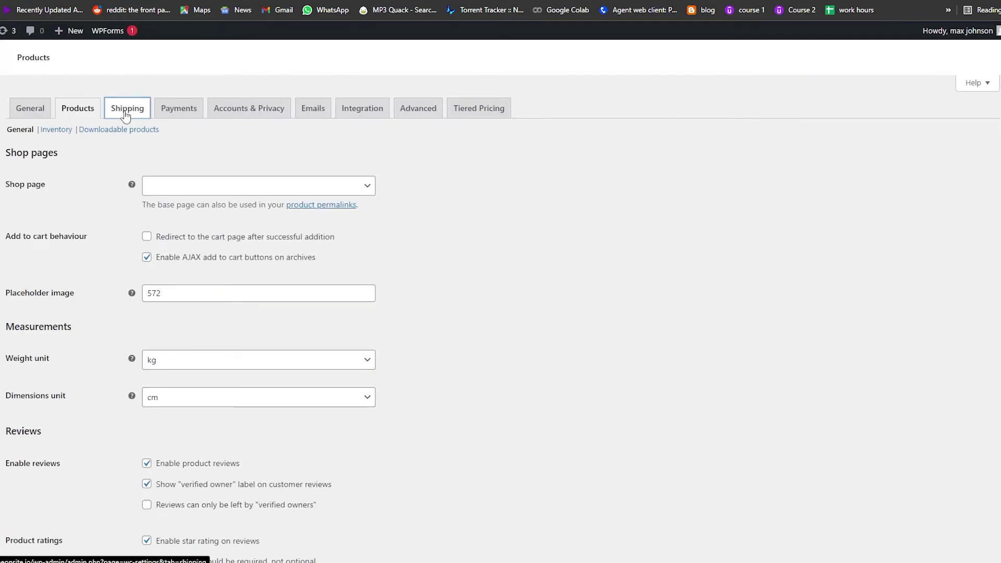
{"action": "left_click", "coordinate": [187, 113]}
{"action": "left_click", "coordinate": [259, 117]}
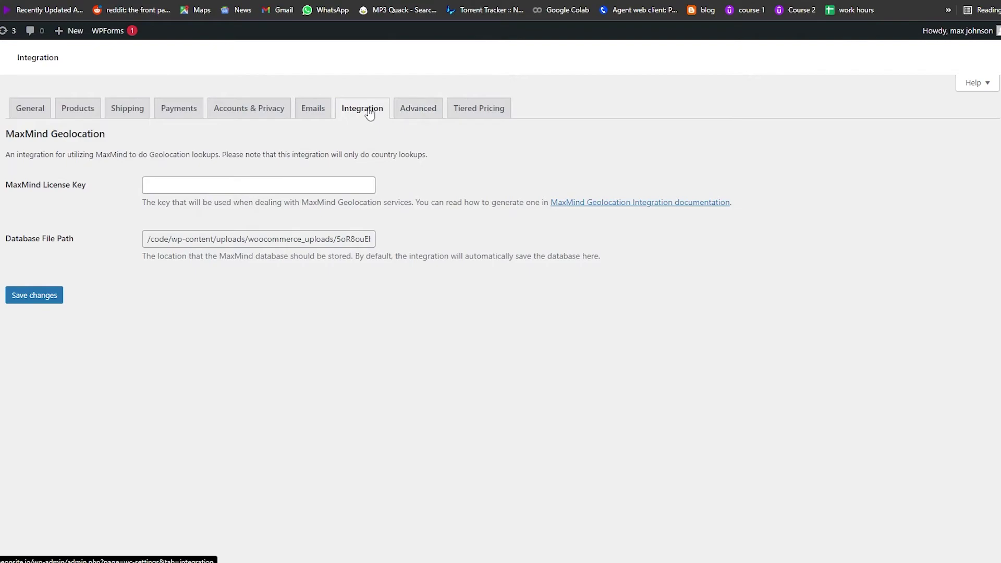
{"action": "left_click", "coordinate": [427, 114]}
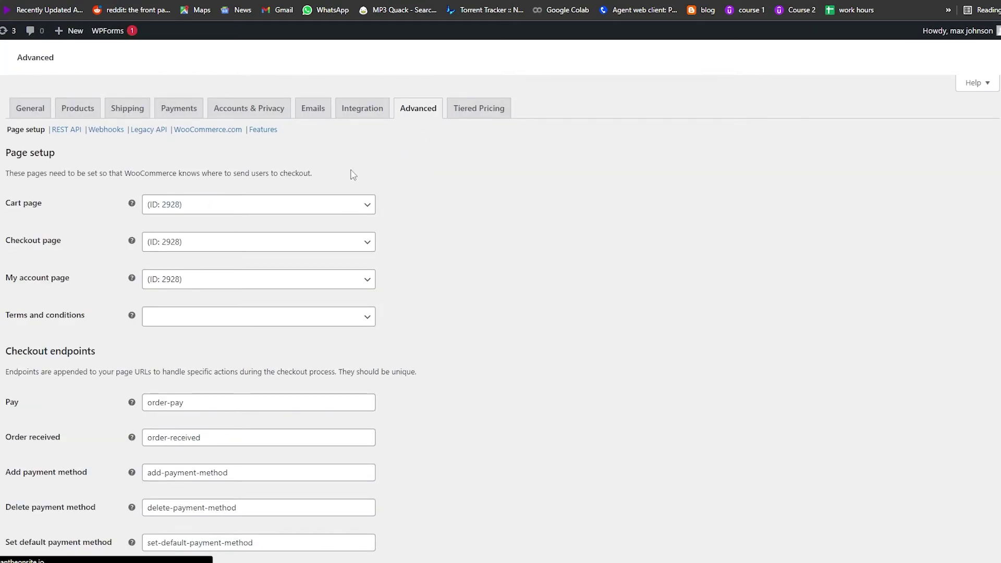
{"action": "left_click", "coordinate": [478, 119]}
{"action": "scroll", "coordinate": [469, 249], "scroll_direction": "down", "scroll_amount": 1}
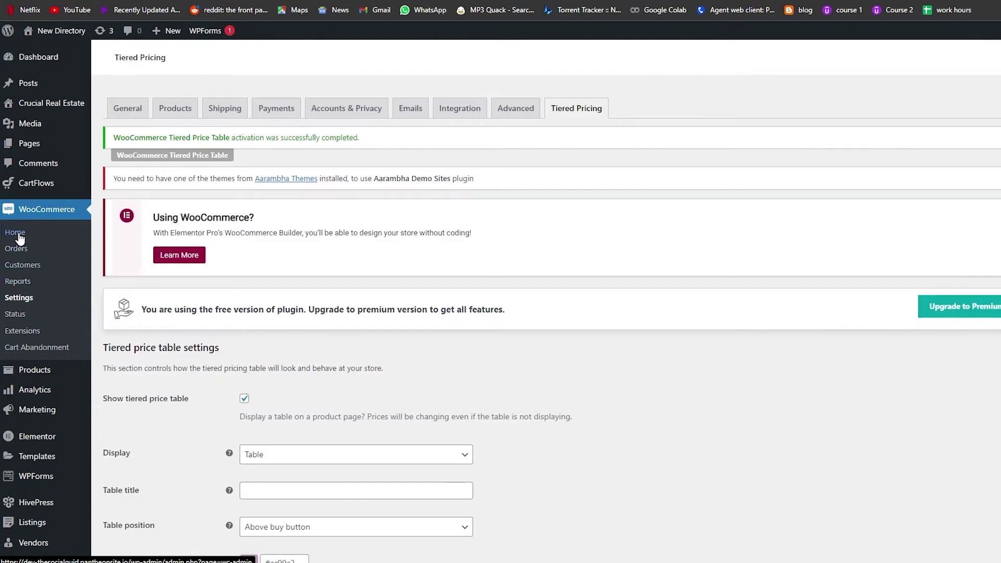
Go from WooCommerce Home to Plugins > Add New to open the Add Plugins page
{"action": "left_click", "coordinate": [16, 233]}
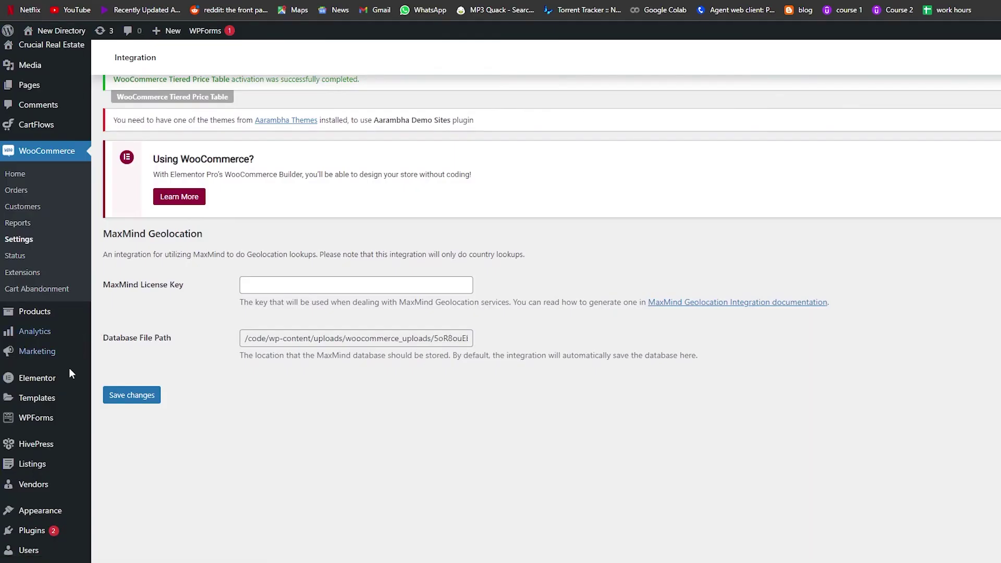
{"action": "scroll", "coordinate": [53, 487], "scroll_direction": "down", "scroll_amount": 2}
{"action": "mouse_move", "coordinate": [47, 427]}
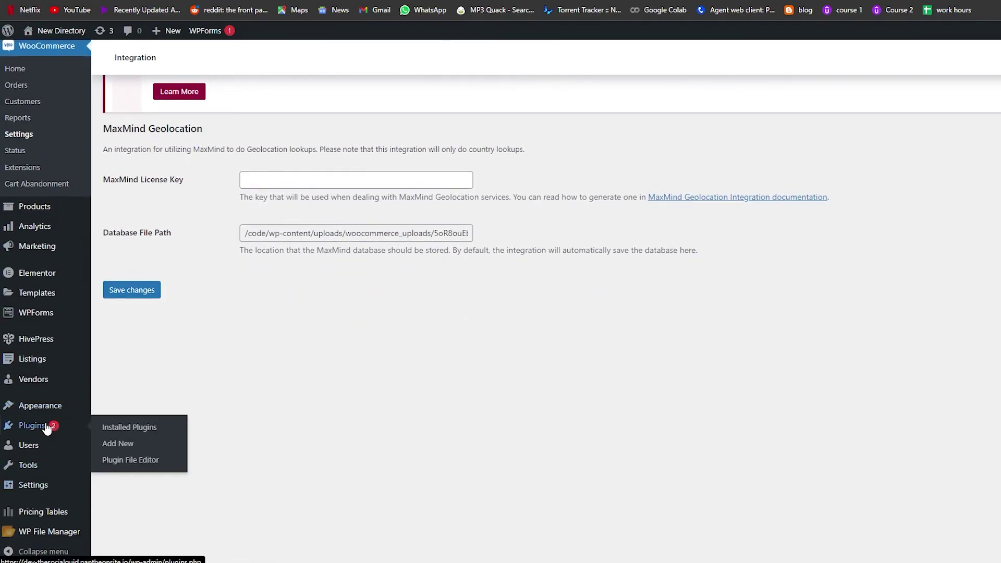
{"action": "left_click", "coordinate": [133, 444]}
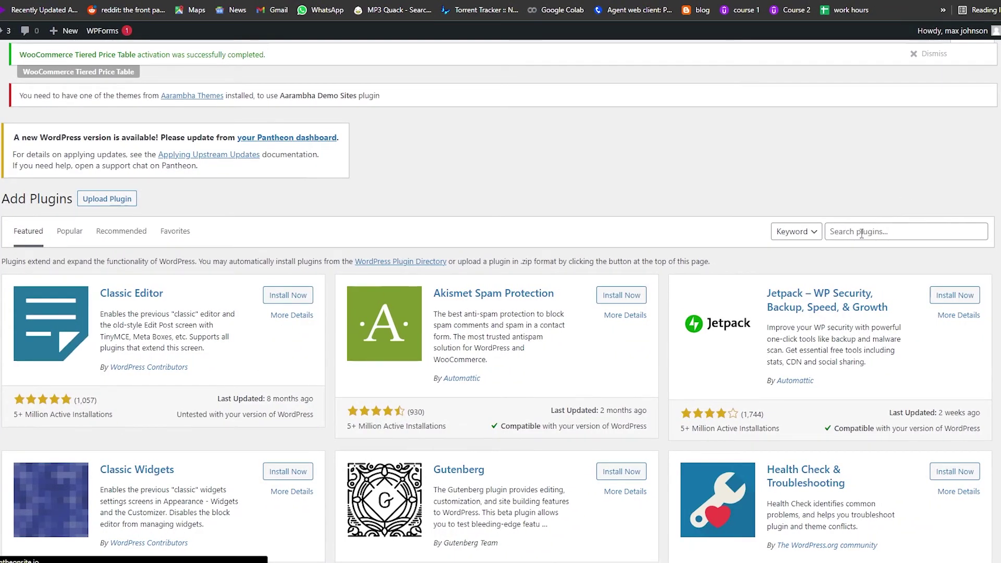
Search the plugin directory for 'pricing table' and start installing WP Table Builder from the results
{"action": "left_click", "coordinate": [862, 234]}
{"action": "left_click", "coordinate": [881, 270]}
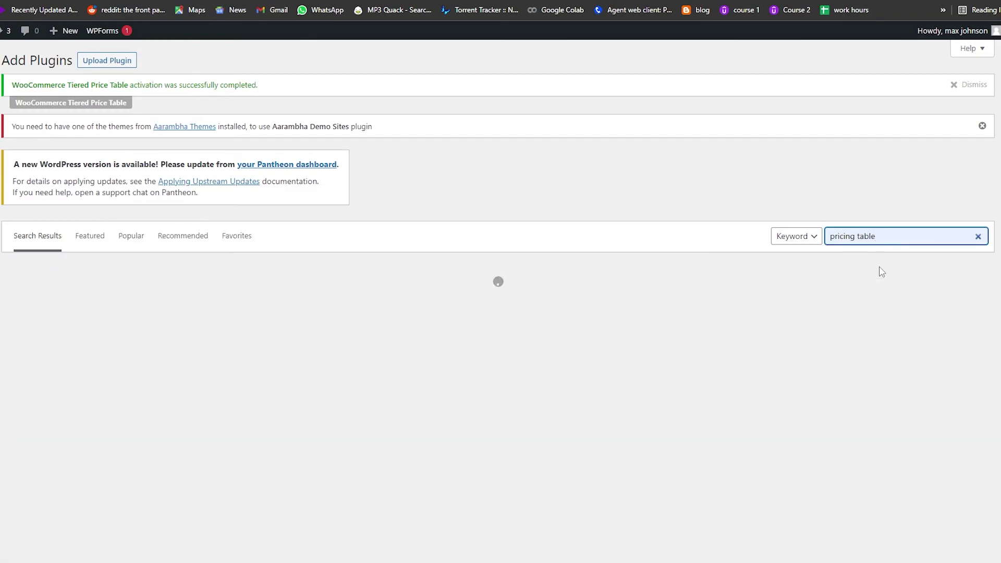
{"action": "scroll", "coordinate": [200, 290], "scroll_direction": "down", "scroll_amount": 2}
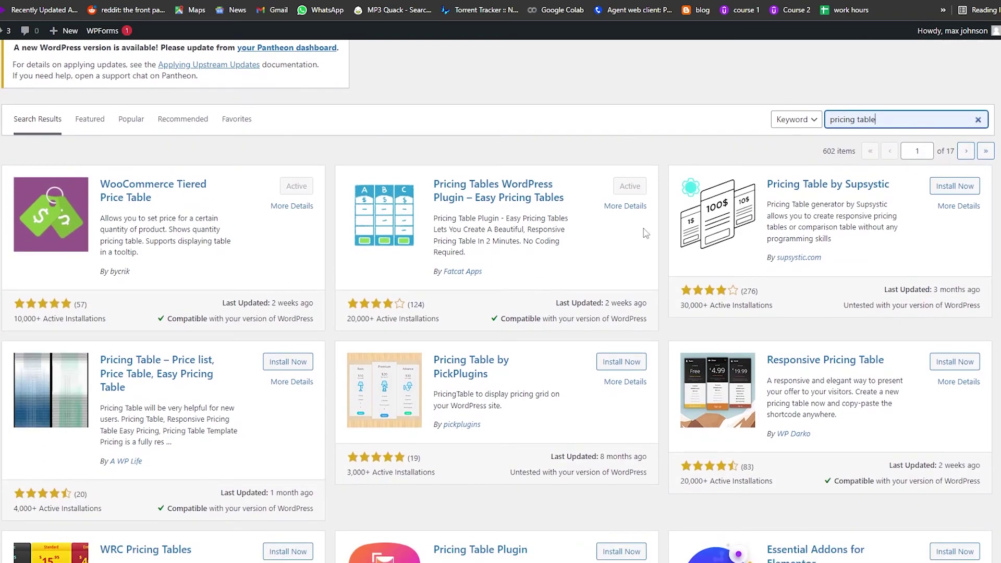
{"action": "scroll", "coordinate": [638, 309], "scroll_direction": "down", "scroll_amount": 7}
{"action": "scroll", "coordinate": [637, 310], "scroll_direction": "down", "scroll_amount": 1}
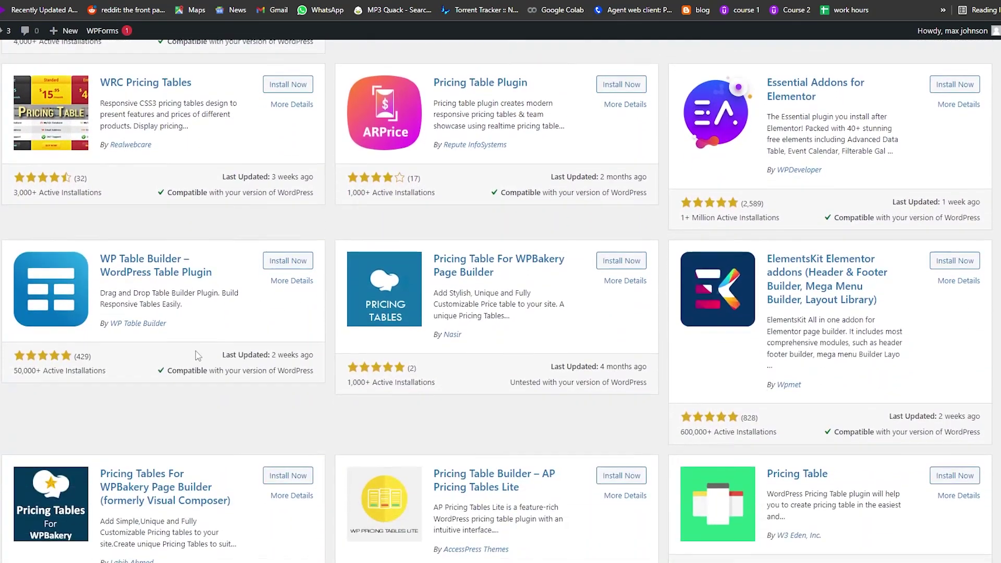
{"action": "left_click", "coordinate": [292, 262]}
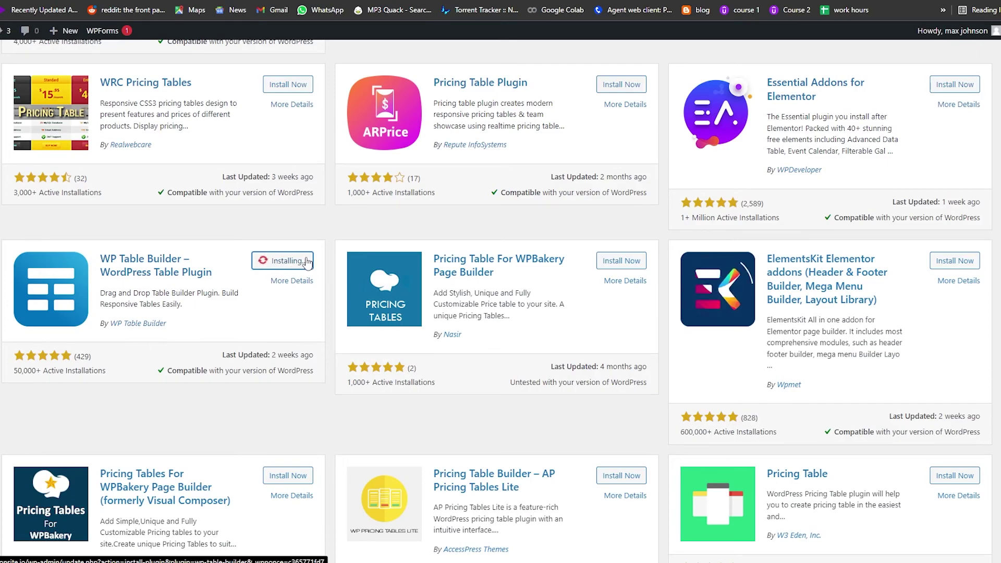
{"action": "scroll", "coordinate": [174, 333], "scroll_direction": "down", "scroll_amount": 1}
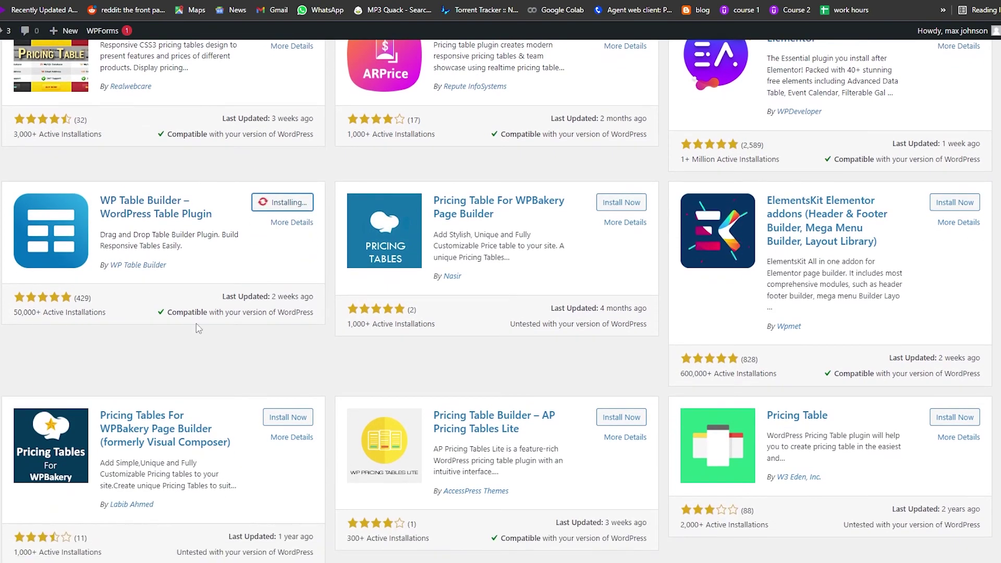
{"action": "scroll", "coordinate": [656, 364], "scroll_direction": "up", "scroll_amount": 8}
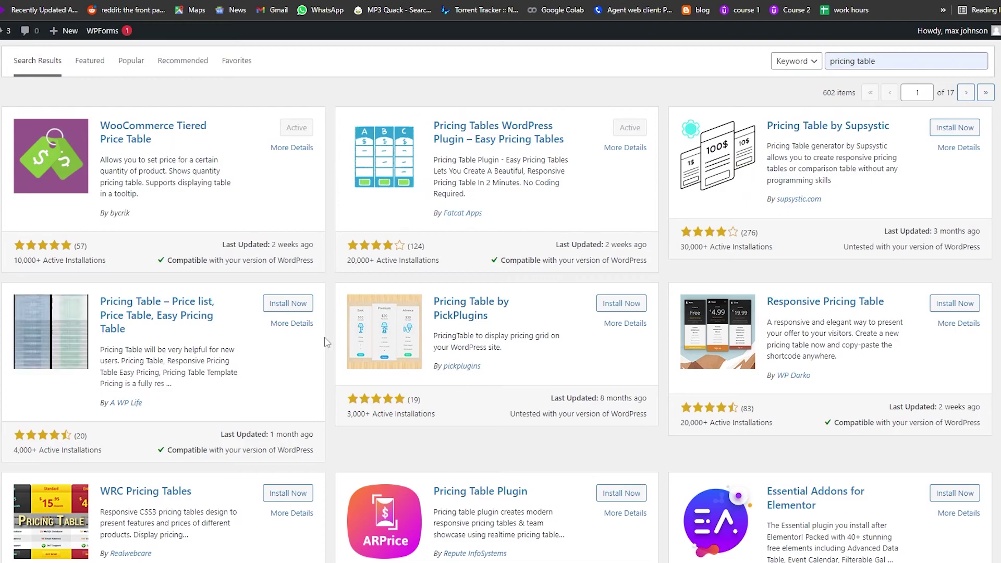